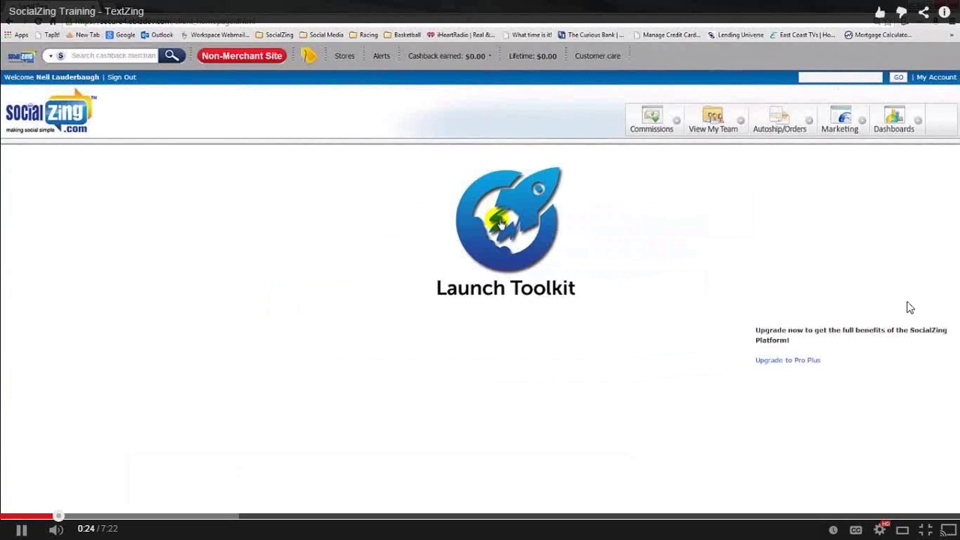
Launch the toolkit, open TextZing, and bring up the contact list.
click(501, 223)
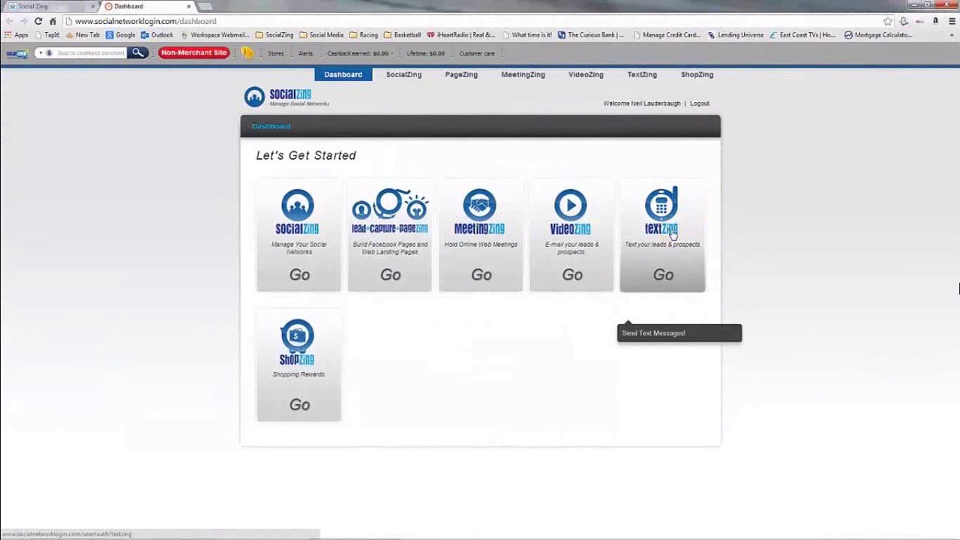
click(670, 233)
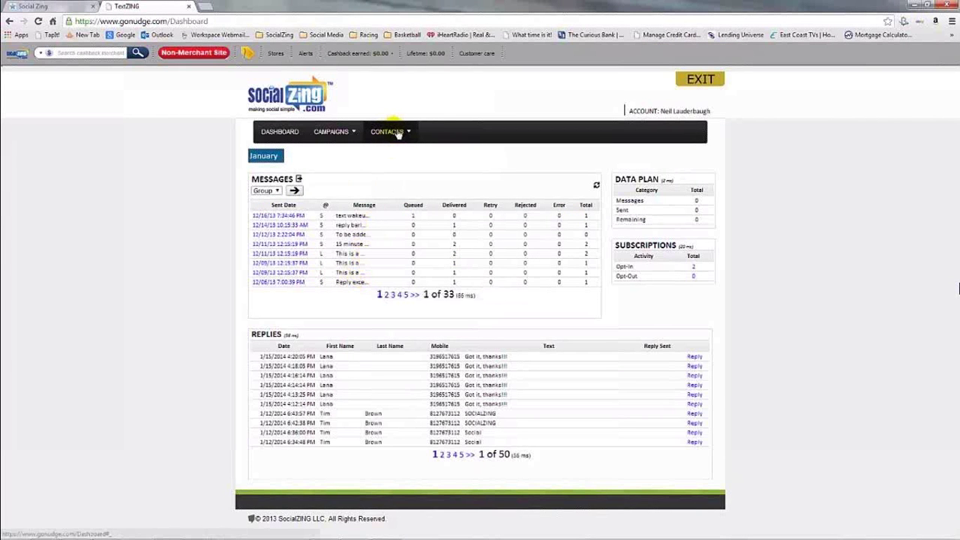
mouse_move(398, 133)
click(377, 162)
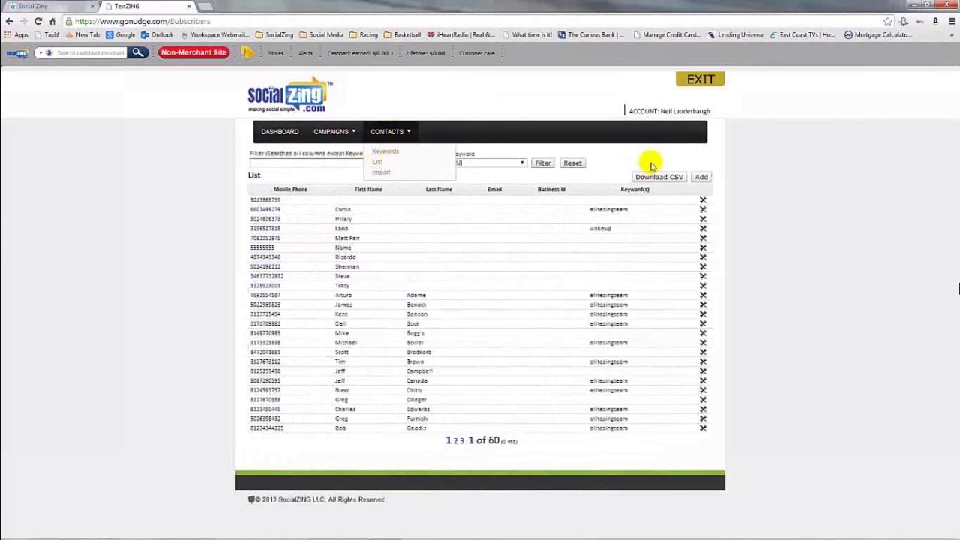
Add a contact with the person's mobile phone number, first name, last name and e-mail address, and save it.
click(701, 177)
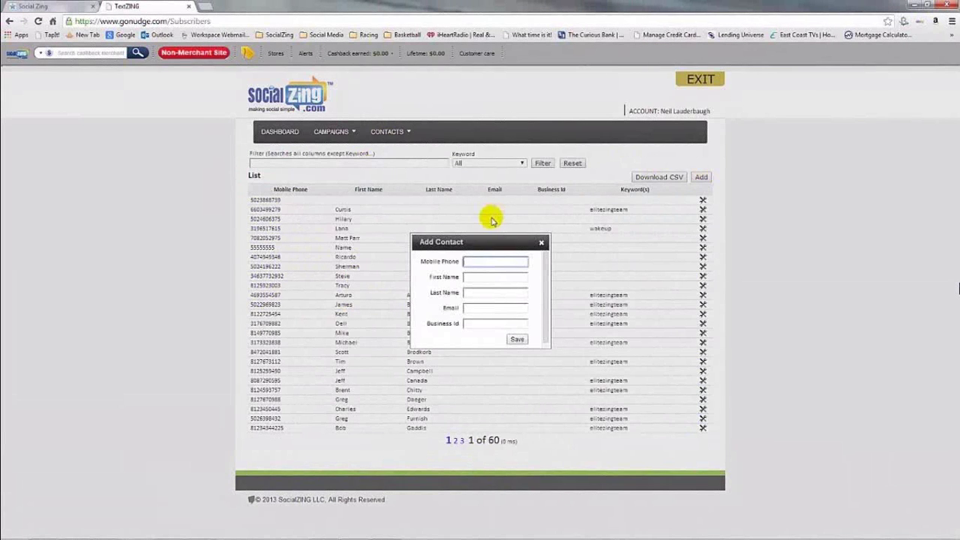
text(812)
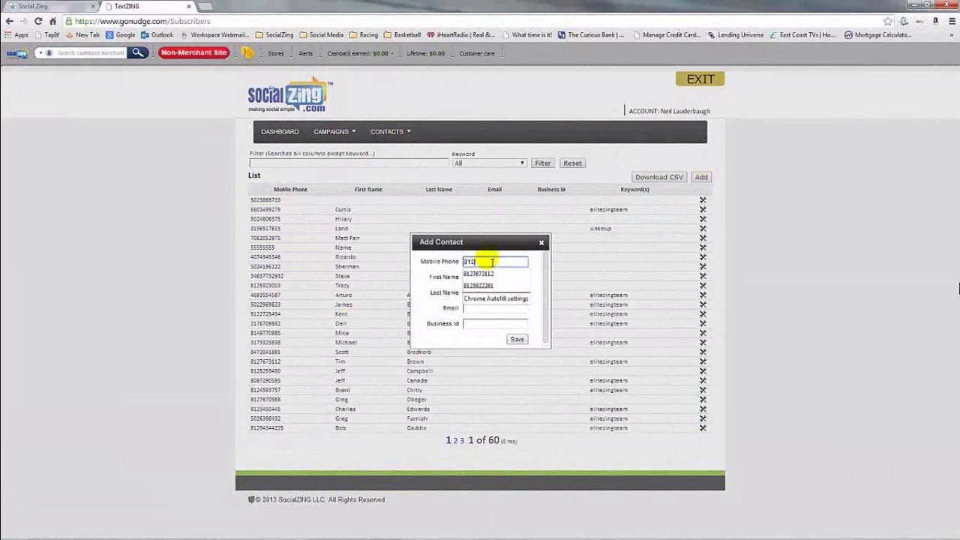
text(767)
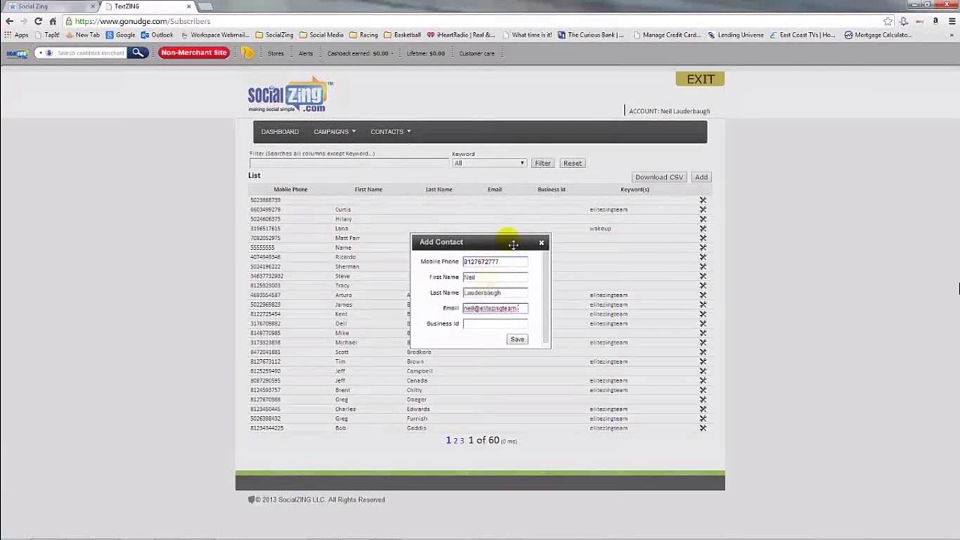
text(.com)
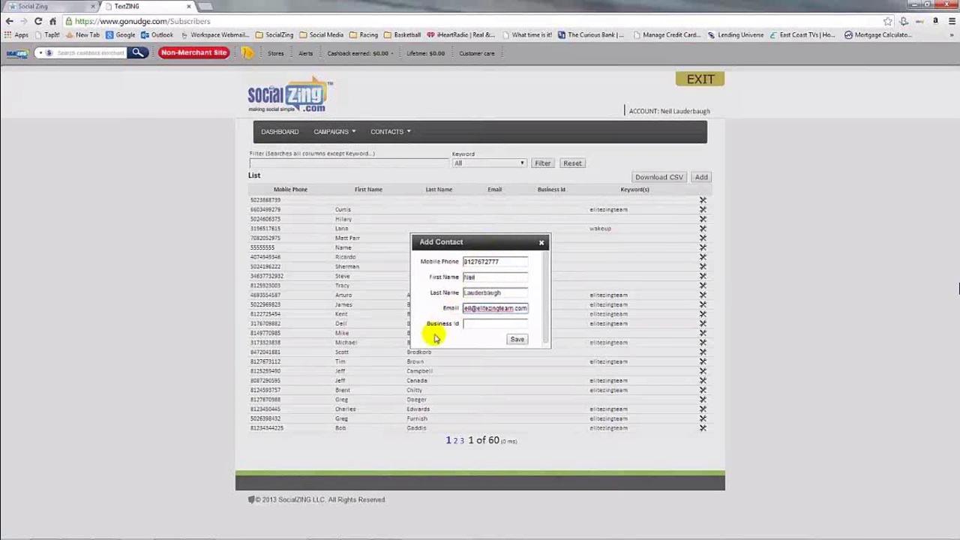
click(514, 340)
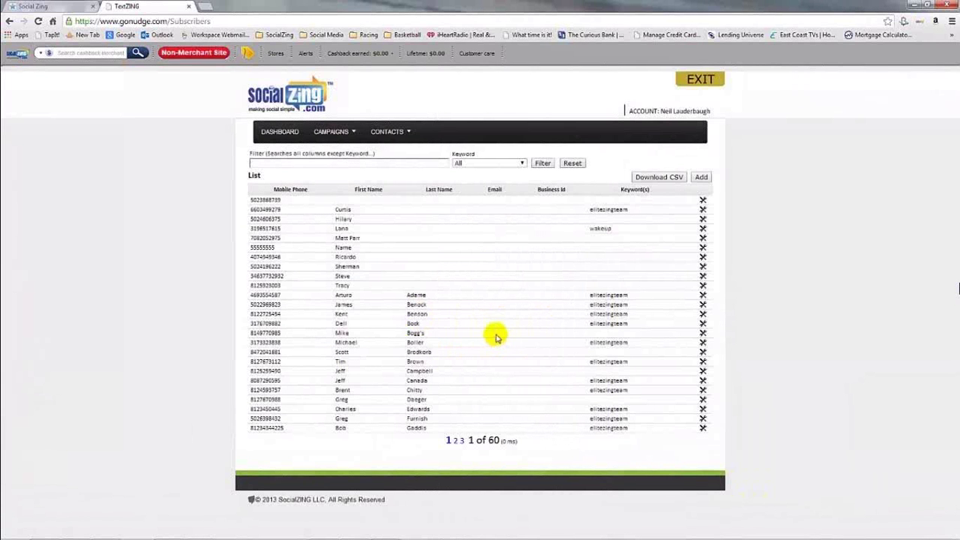
Filter the contact list by the new contact's first name and show the actions available for that contact.
click(392, 163)
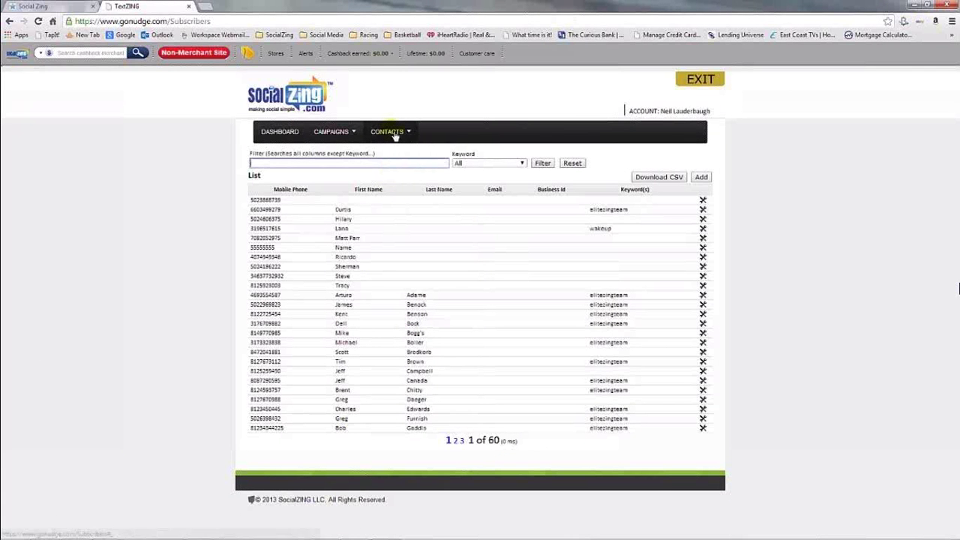
mouse_move(395, 136)
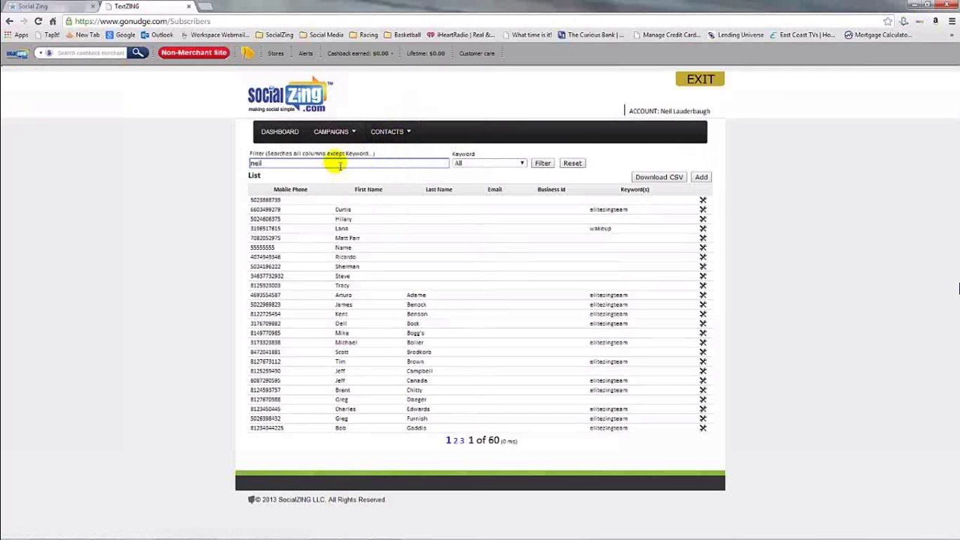
key(Return)
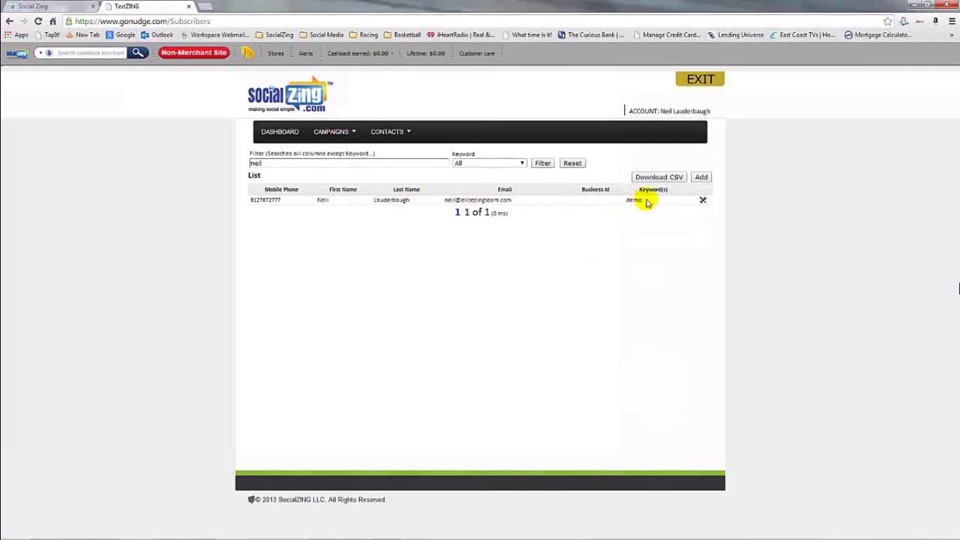
click(703, 203)
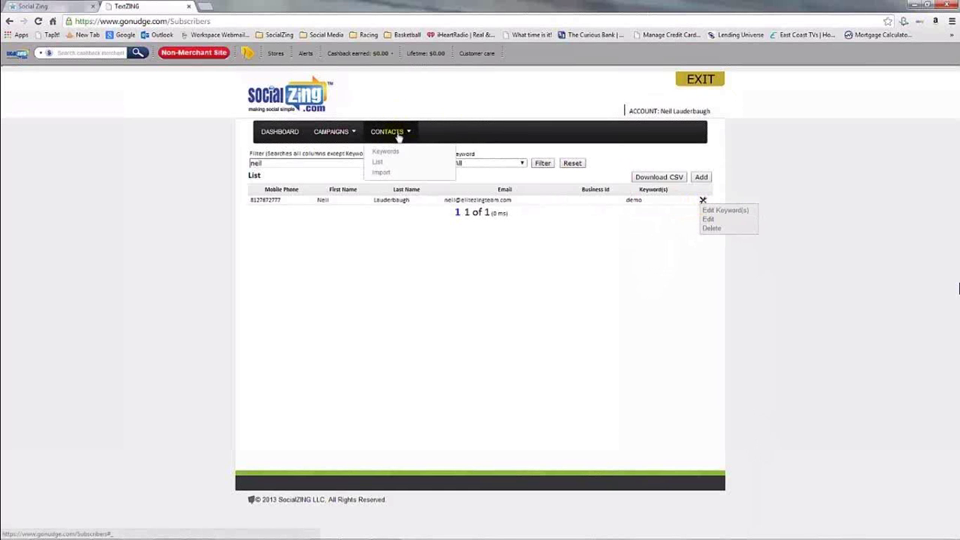
Try to add a new keyword named "demo" to the keyword list.
click(386, 154)
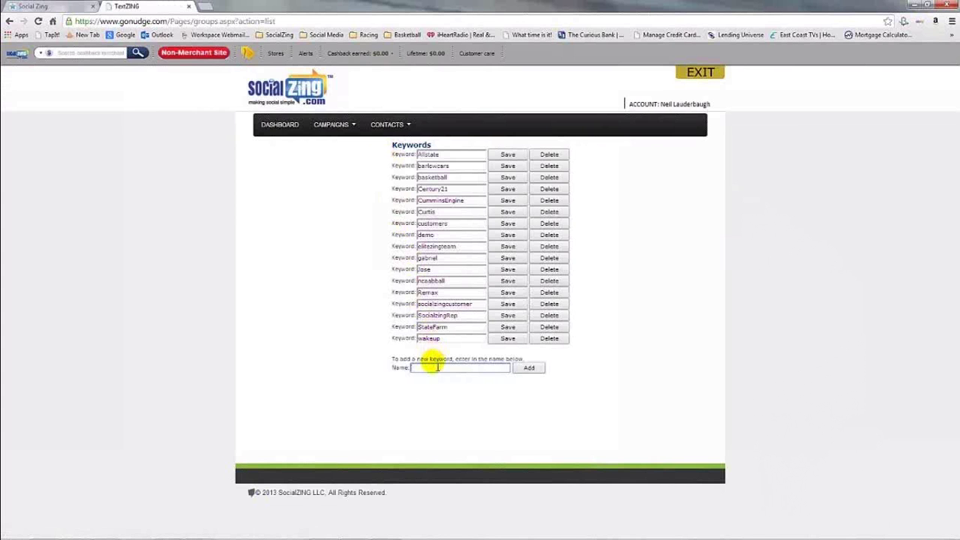
text(demo)
click(423, 378)
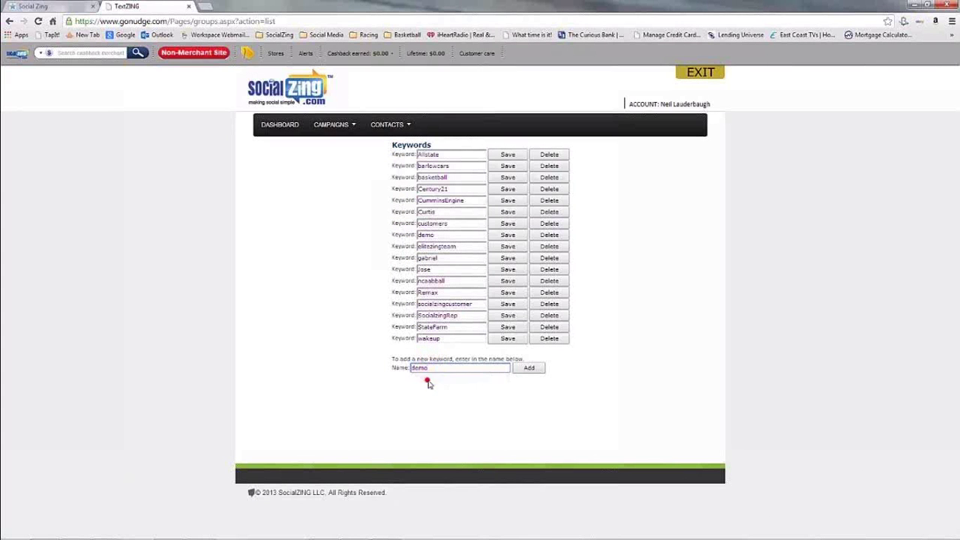
click(526, 368)
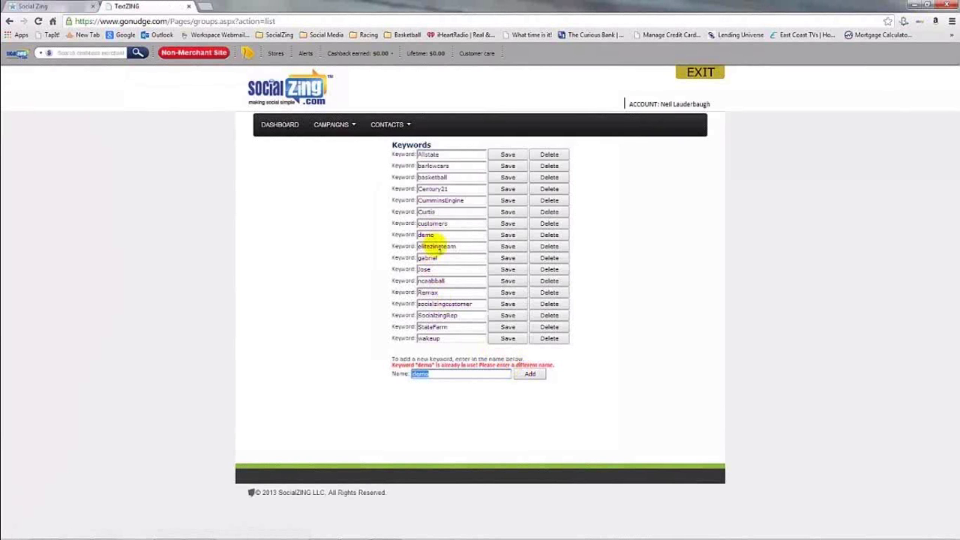
click(425, 236)
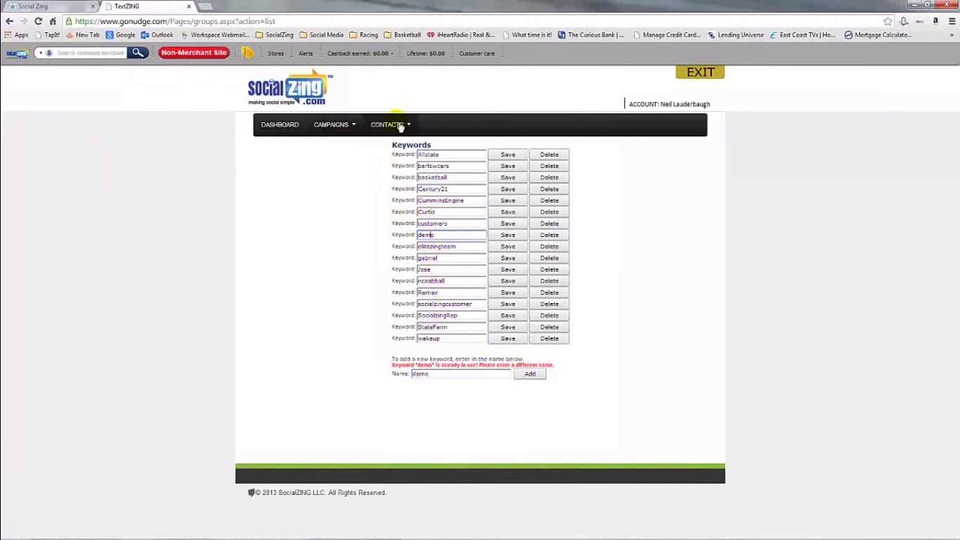
Filter the contact list by the new contact's first name and open that contact's keyword selection.
mouse_move(391, 124)
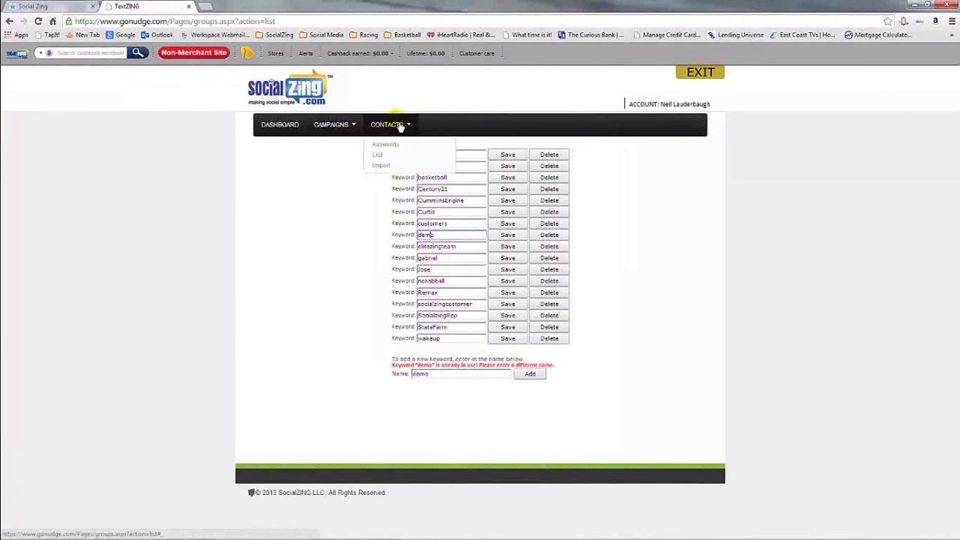
click(377, 155)
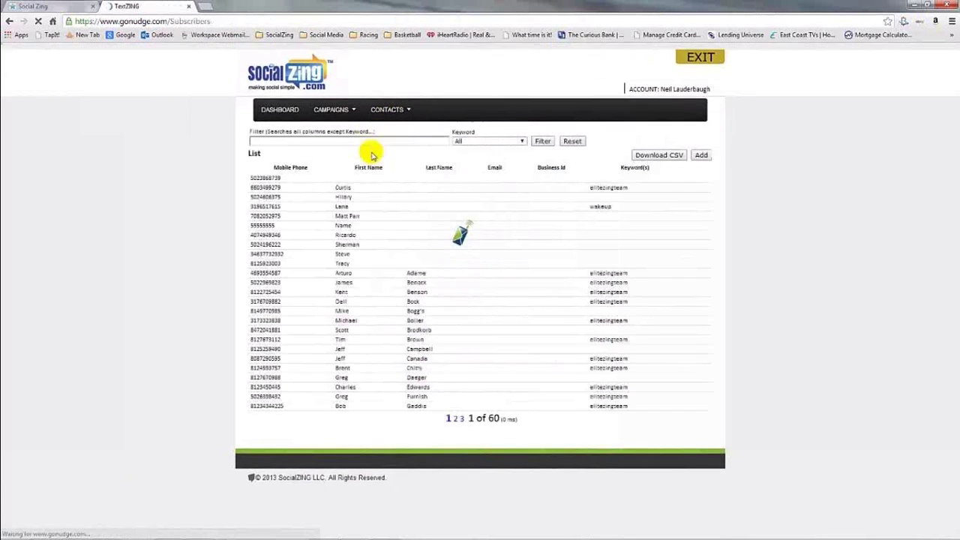
click(373, 165)
text(neil)
key(Return)
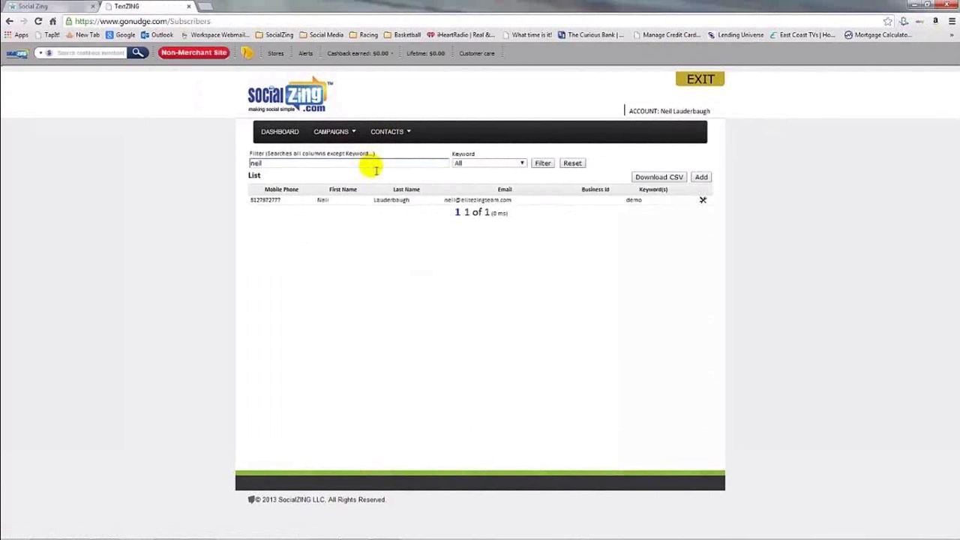
click(704, 200)
click(708, 210)
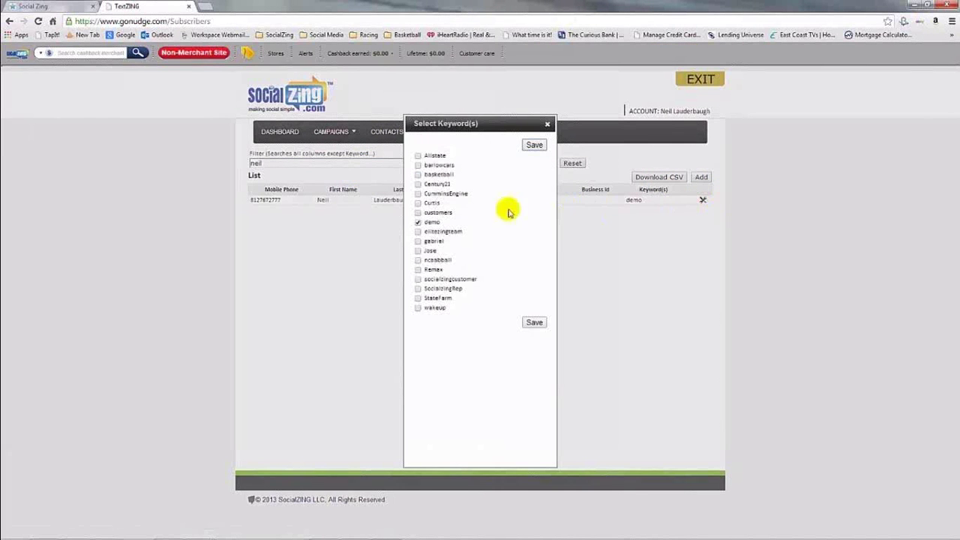
Assign only the "demo" keyword to the contact and save the selection.
click(418, 222)
click(418, 212)
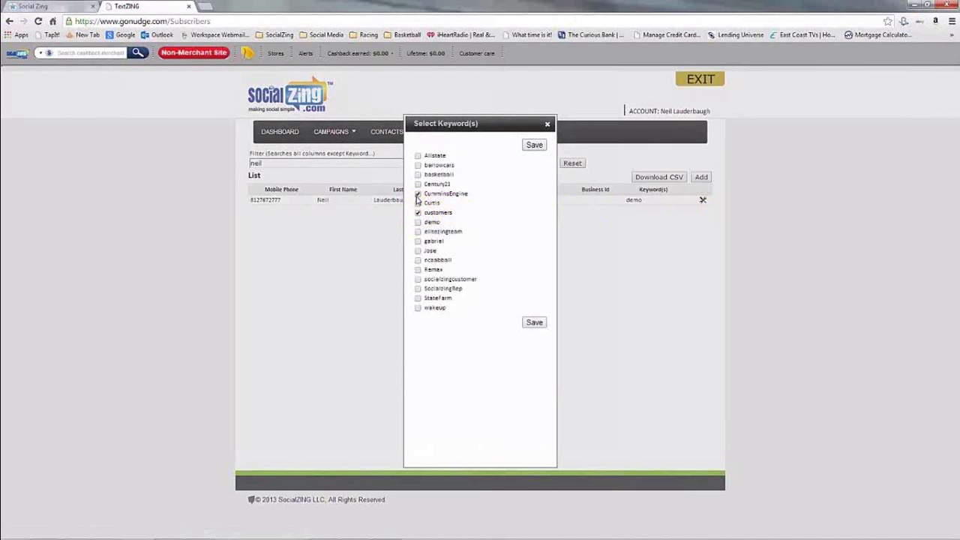
click(418, 213)
click(418, 222)
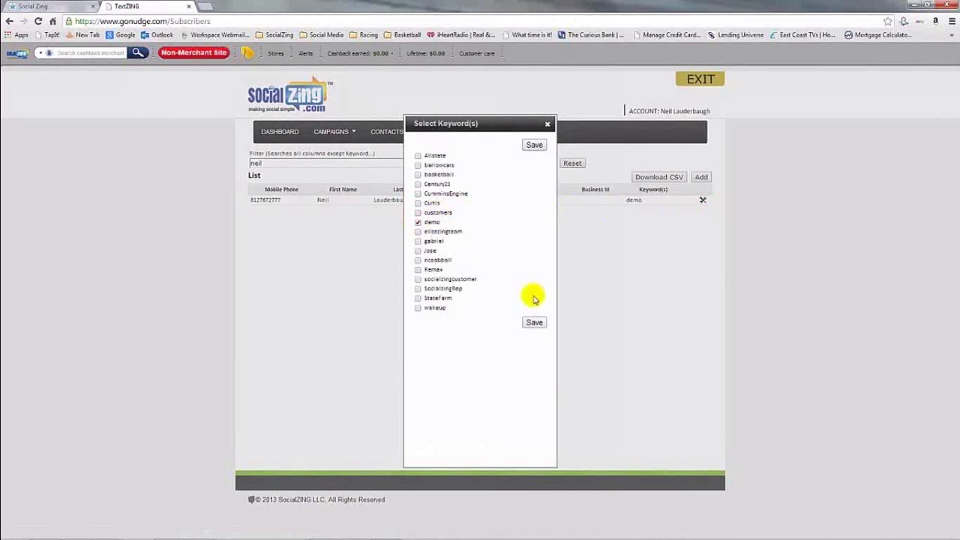
click(534, 323)
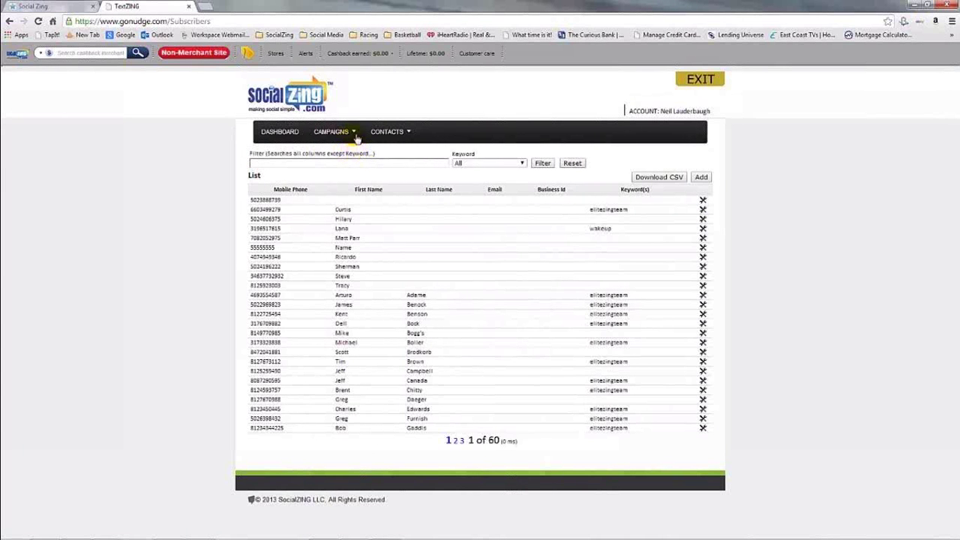
Create a blast campaign named "Demo" and review the available delivery types.
mouse_move(352, 135)
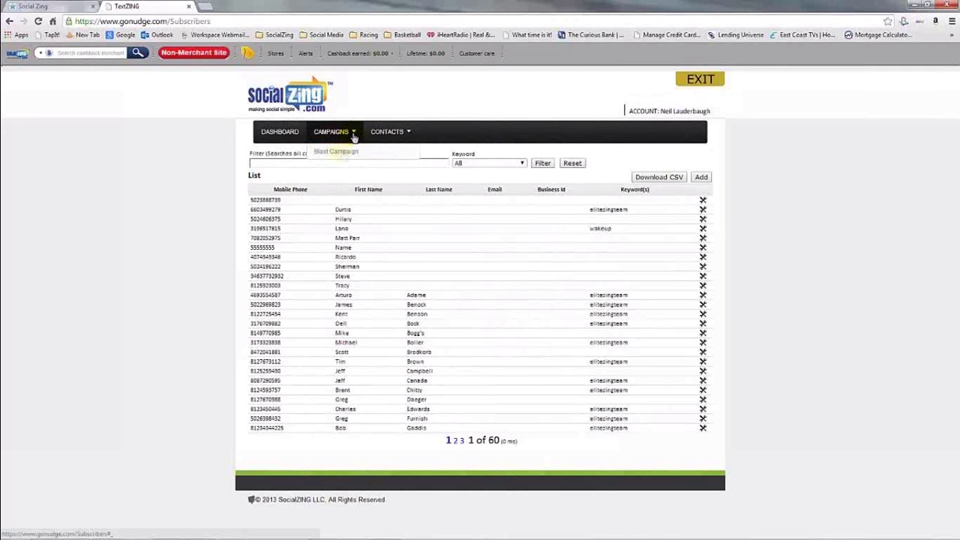
click(335, 151)
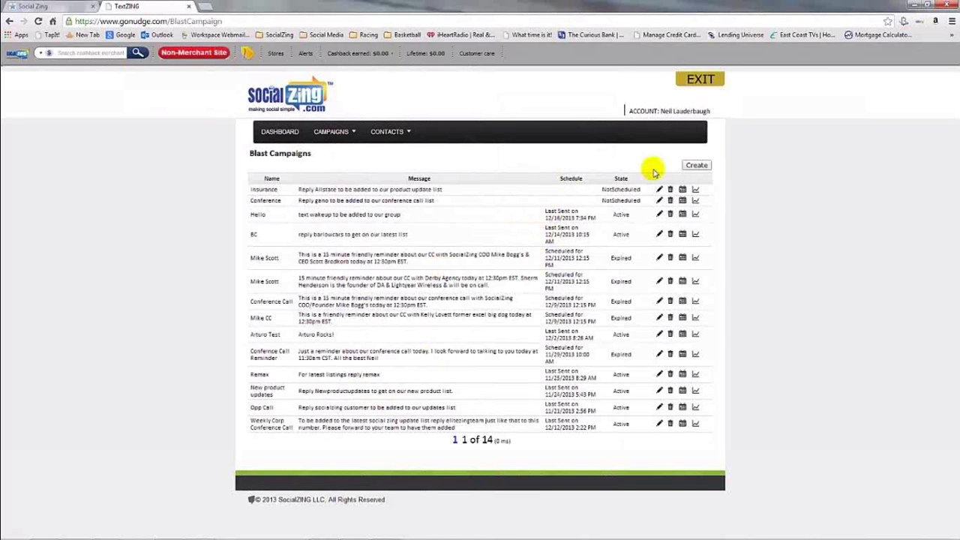
click(691, 167)
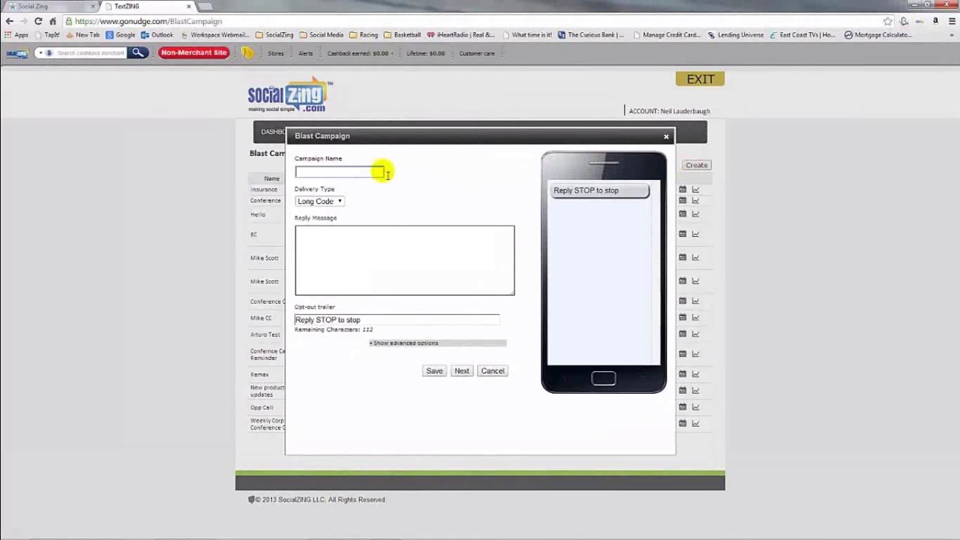
text(Demo)
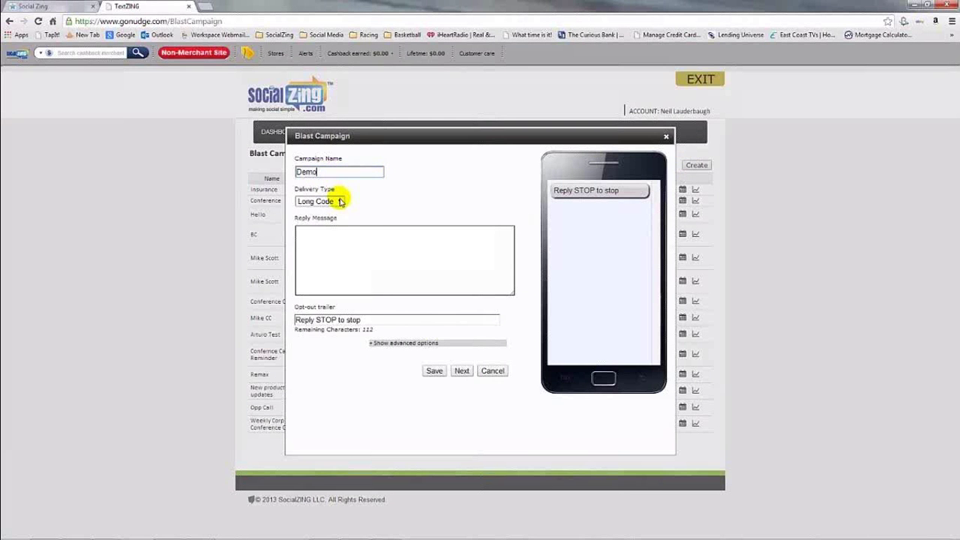
click(339, 201)
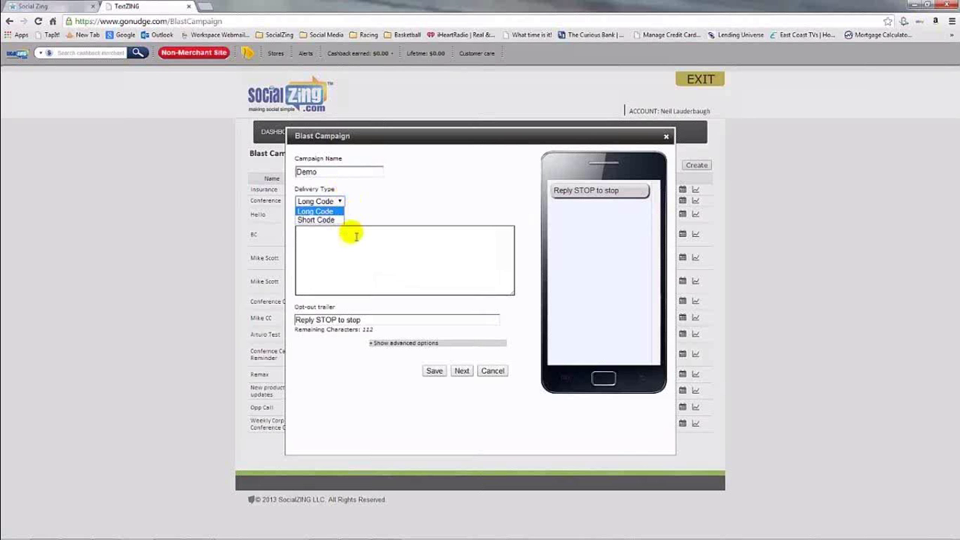
click(356, 236)
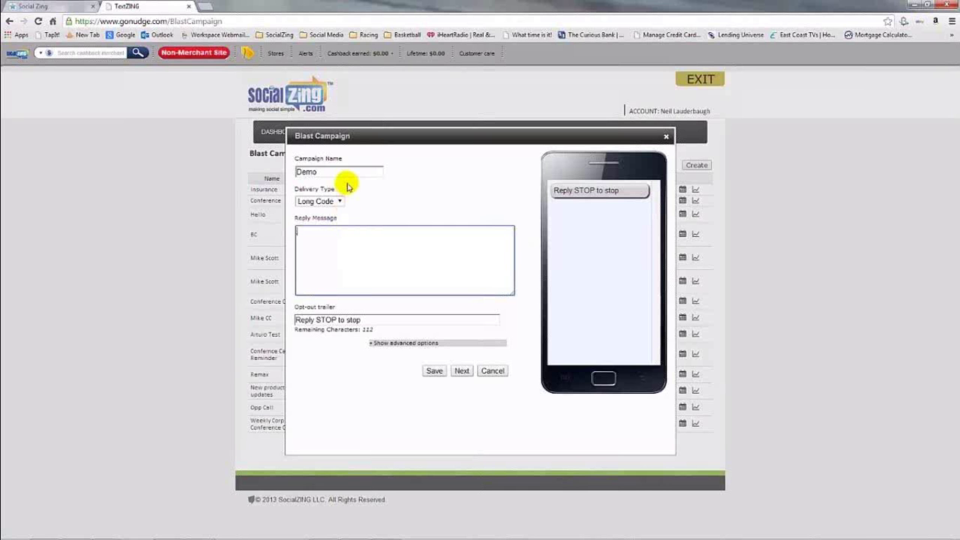
Enter "demo test text" followed by a line break as the reply message, and set the delivery type to Short Code.
text(demo a)
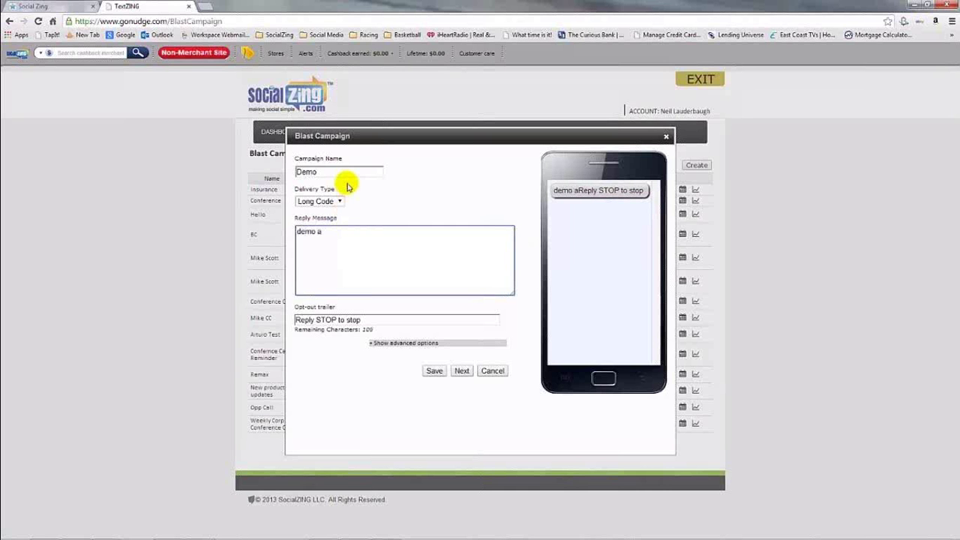
key(BackSpace)
text(test)
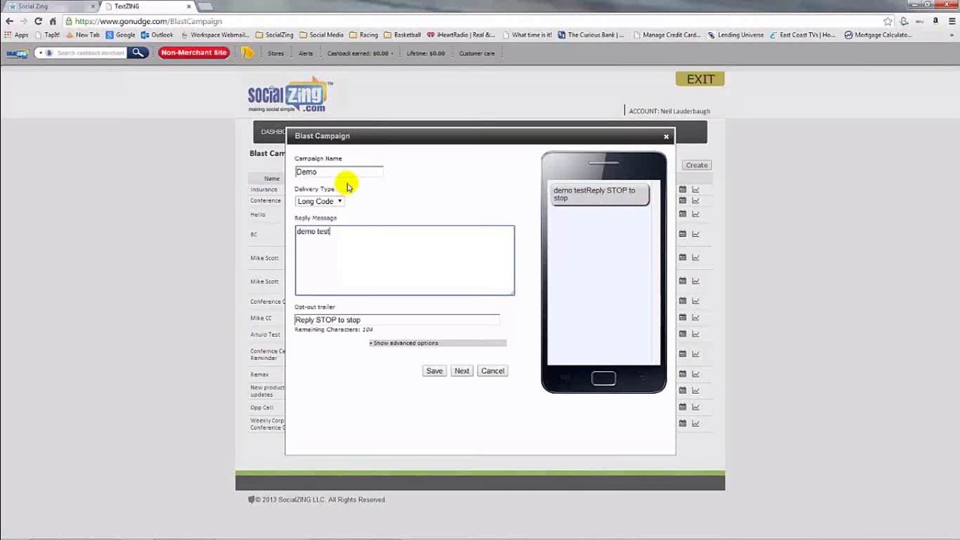
text( text)
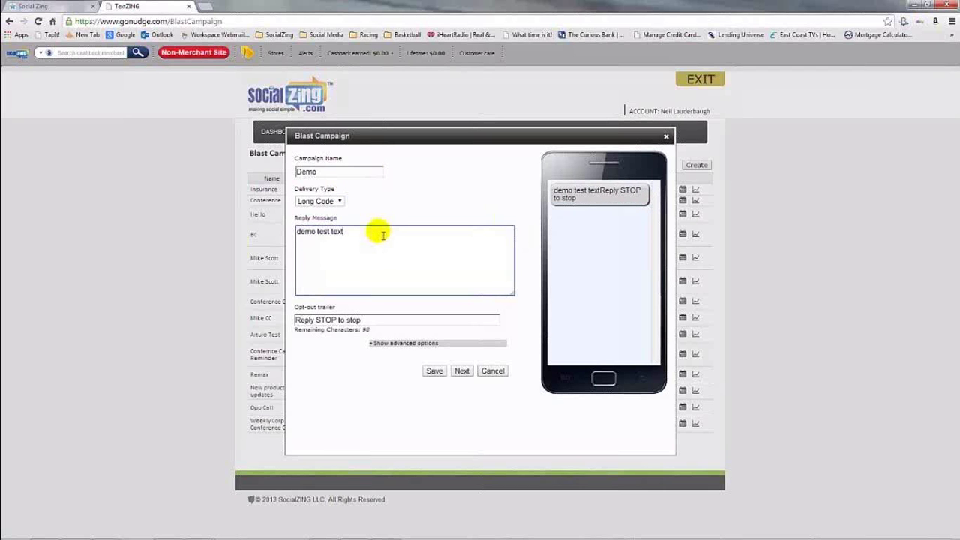
key(Return)
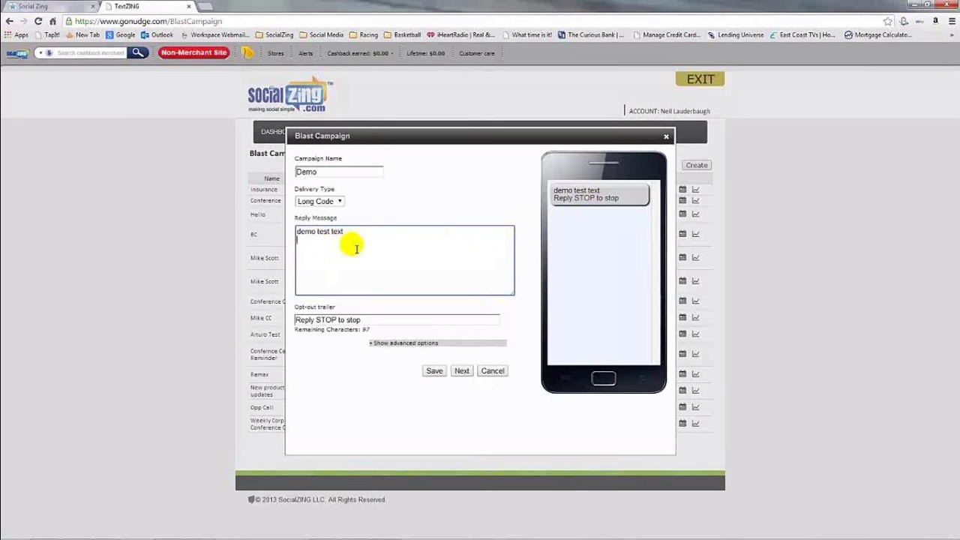
click(333, 201)
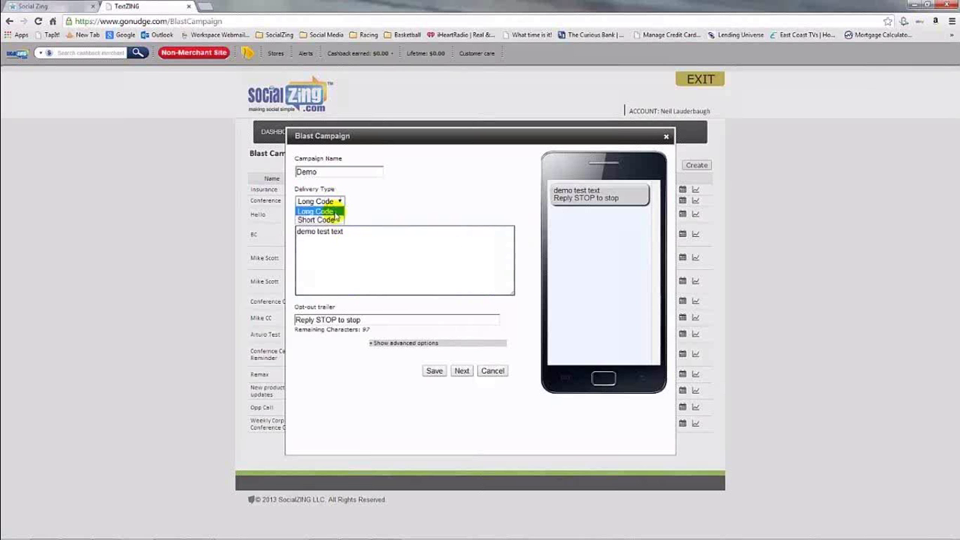
click(334, 220)
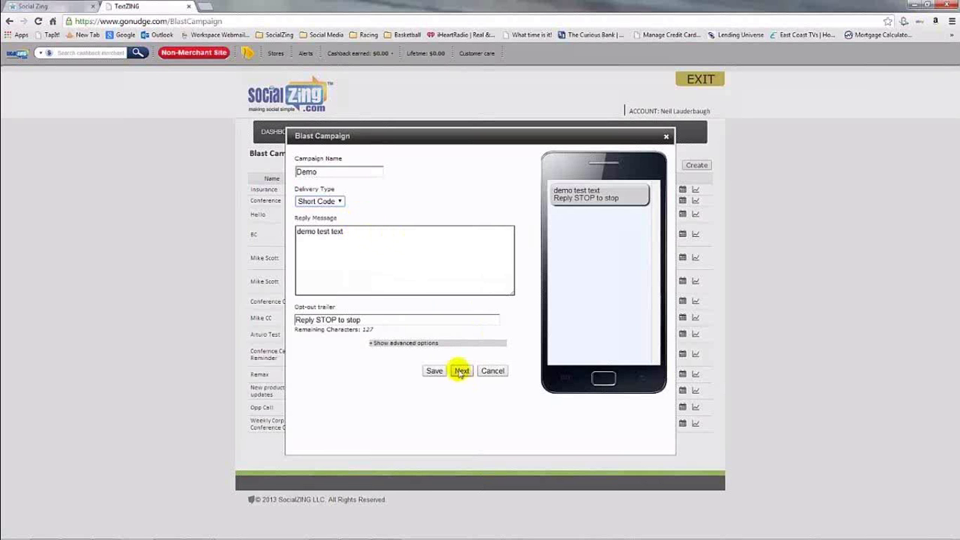
Proceed to the delivery date and recipient settings of the Demo campaign.
drag(386, 236, 289, 228)
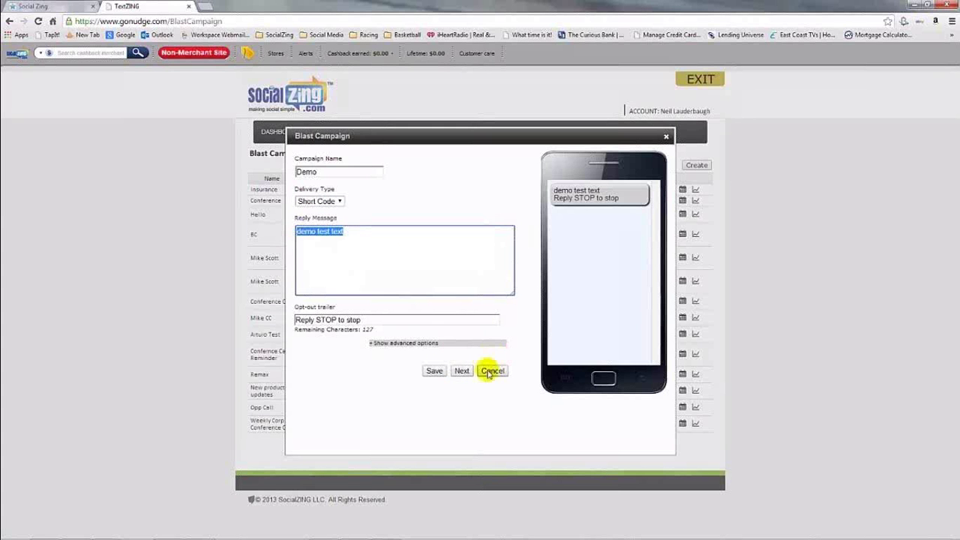
click(461, 373)
click(460, 373)
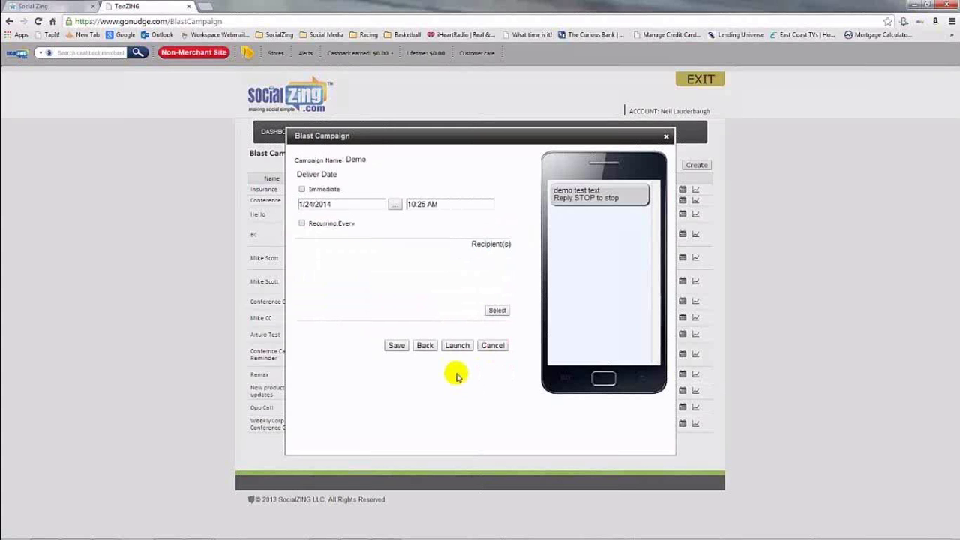
Examine the campaign's immediate and recurring delivery options without keeping either one enabled.
click(301, 190)
click(302, 190)
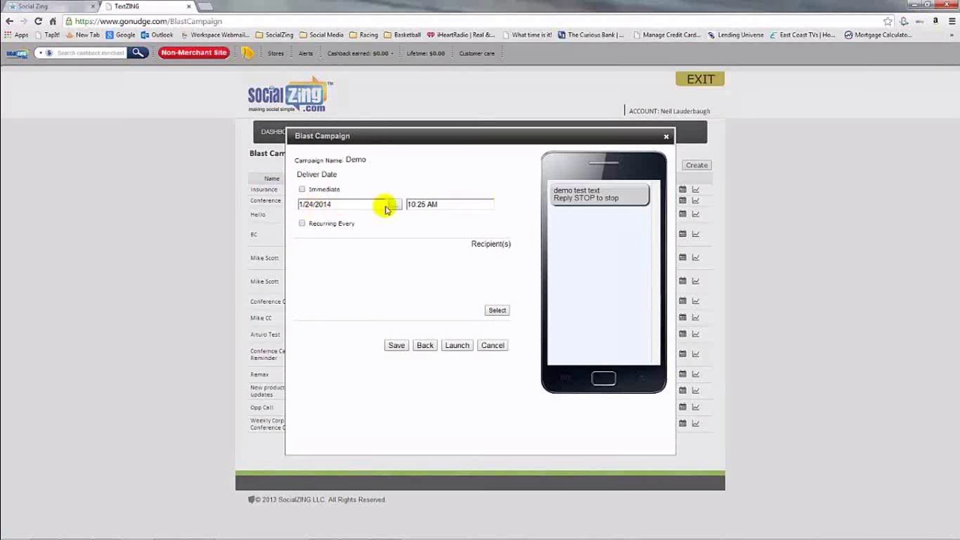
click(302, 223)
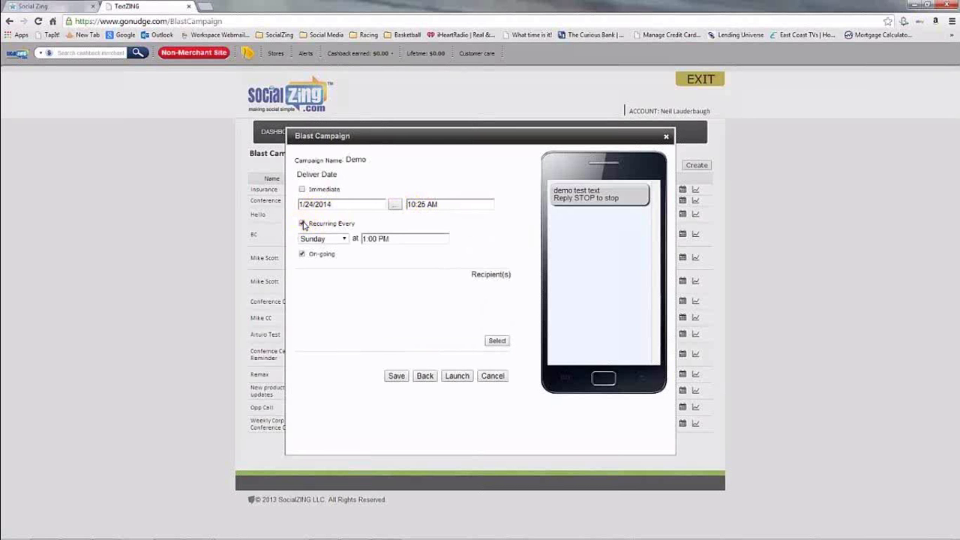
click(302, 223)
click(302, 224)
click(302, 224)
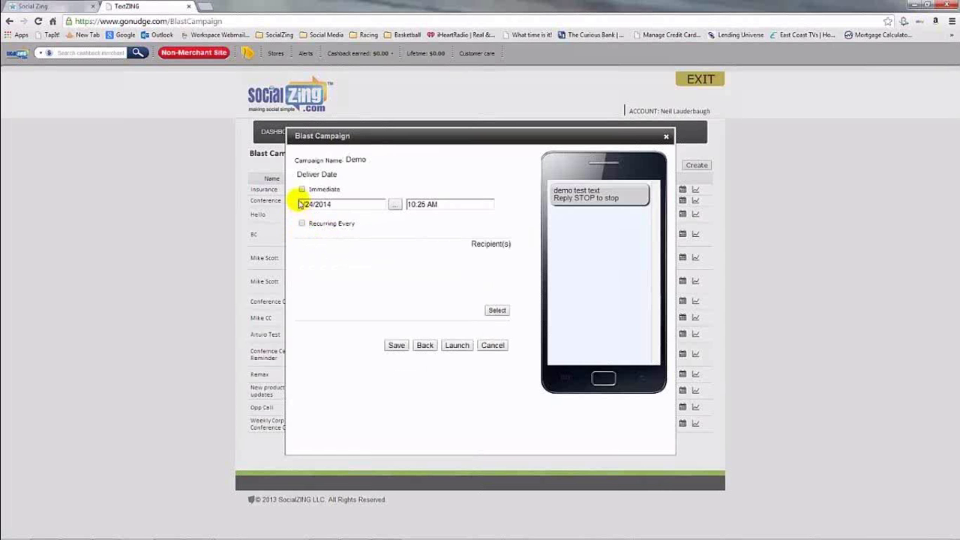
Set the campaign's delivery to immediate and open the recipient selection.
click(301, 189)
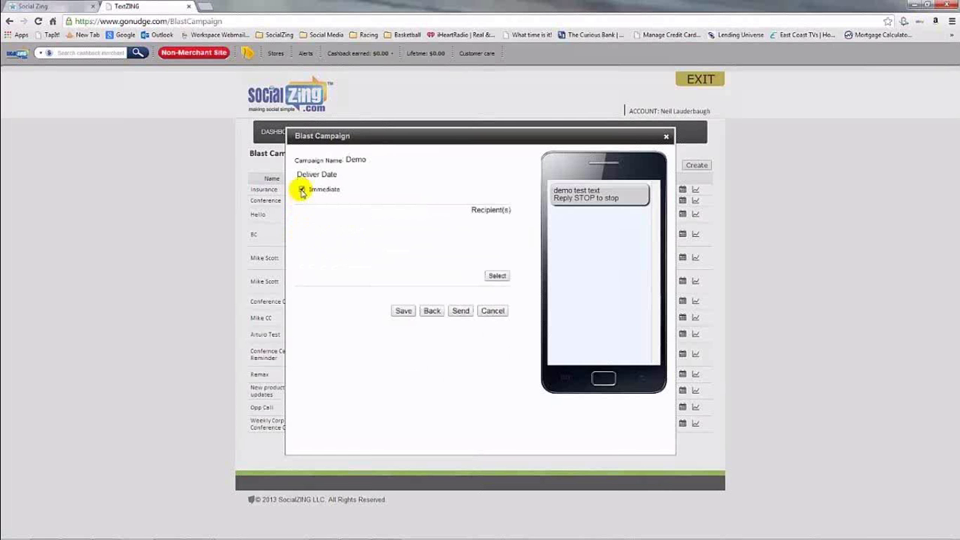
click(496, 277)
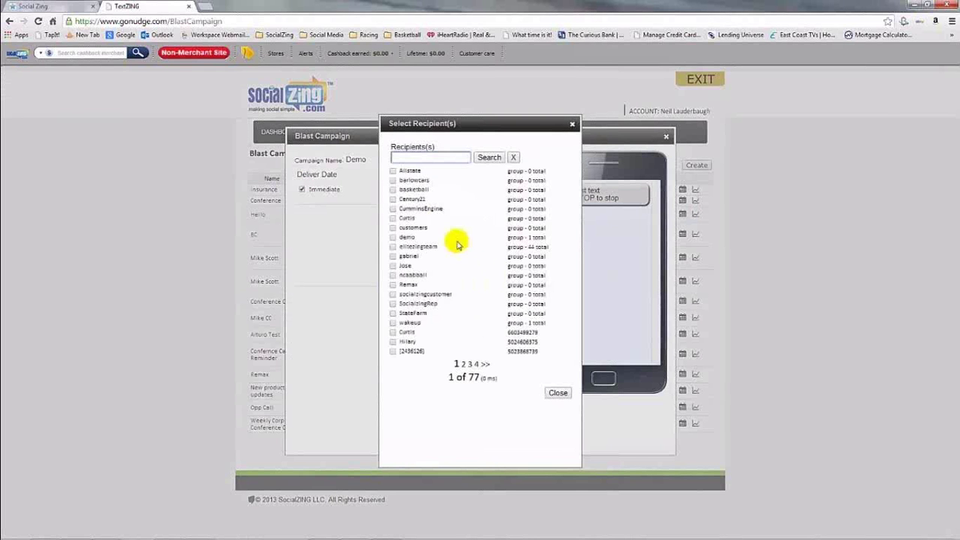
Try marking several keyword groups, including elitezingteam and demo, as campaign recipients.
click(393, 266)
click(392, 256)
click(392, 246)
click(392, 236)
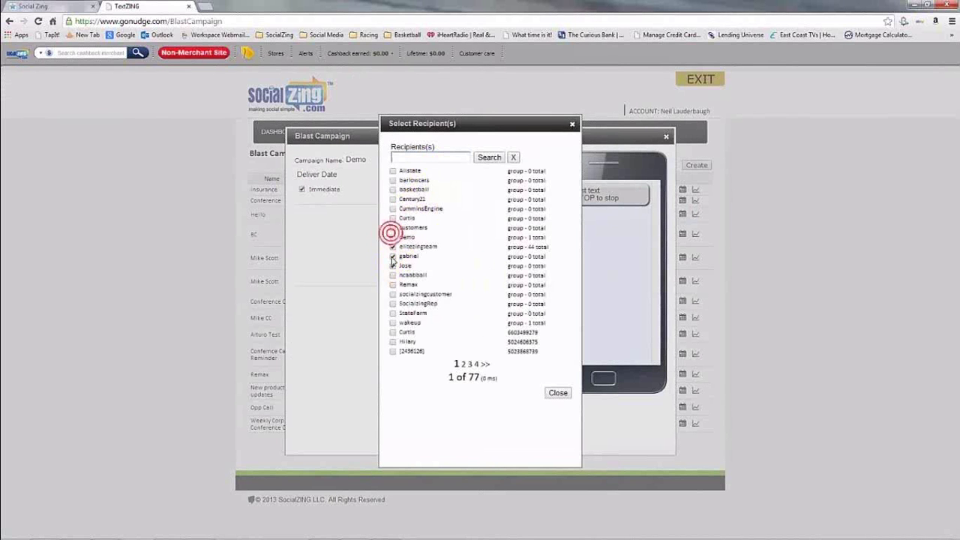
click(391, 266)
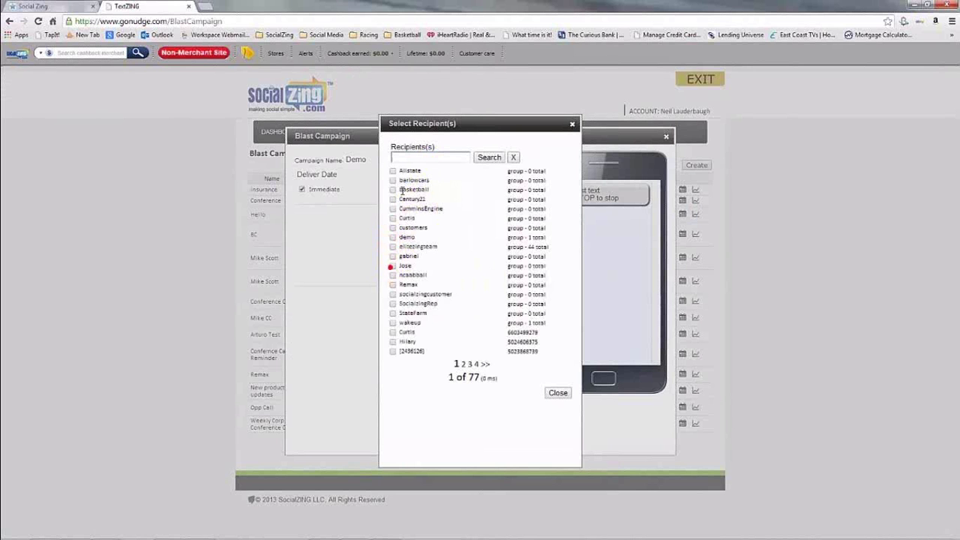
Add the contact found by first name as the only recipient and send the Demo campaign.
click(397, 157)
text(neil)
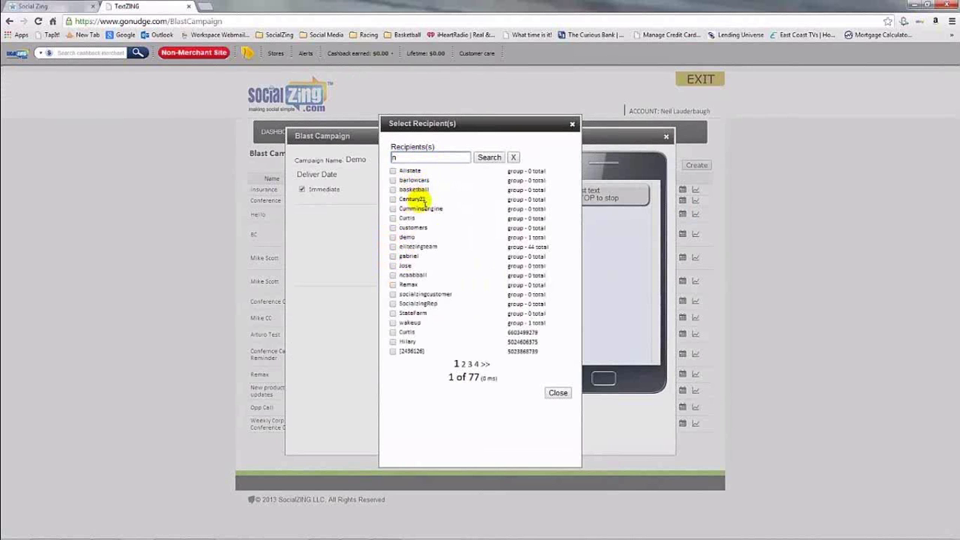
click(487, 161)
click(392, 171)
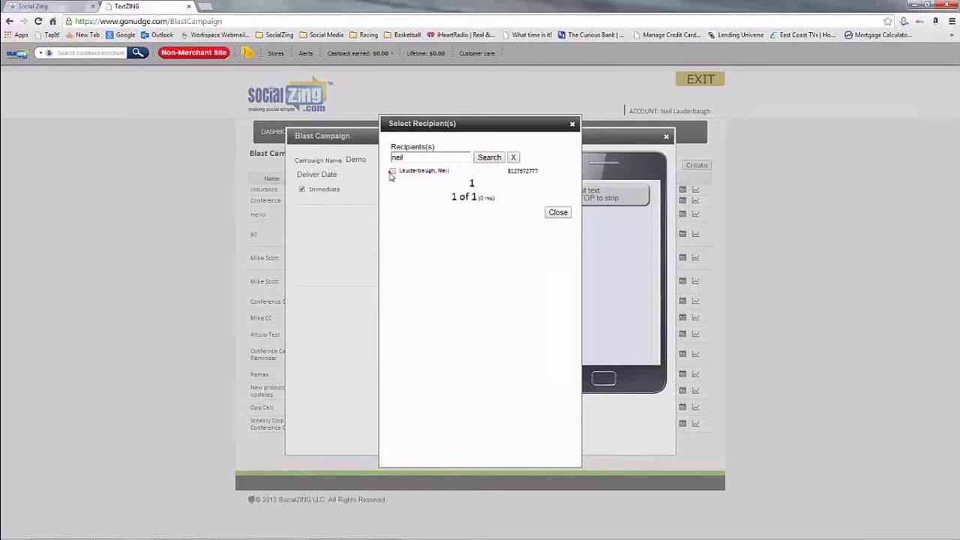
click(553, 213)
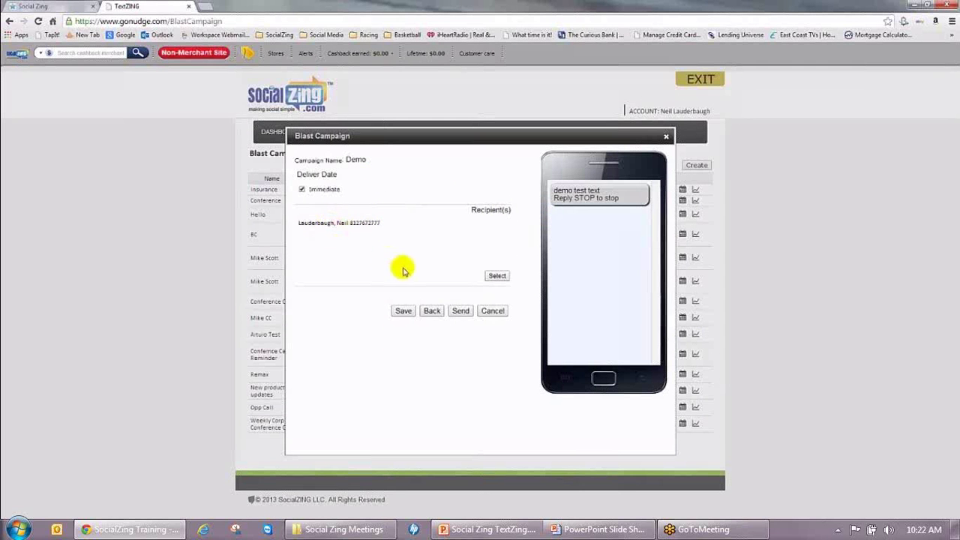
click(460, 312)
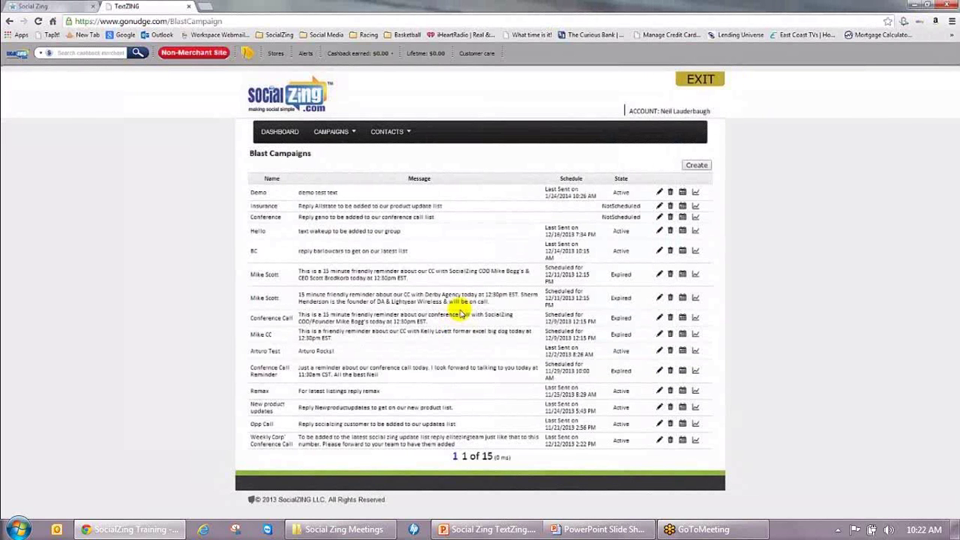
Examine the "demo test" message's mobile and carrier delivery breakdown, including carrier errors, from the dashboard.
click(283, 129)
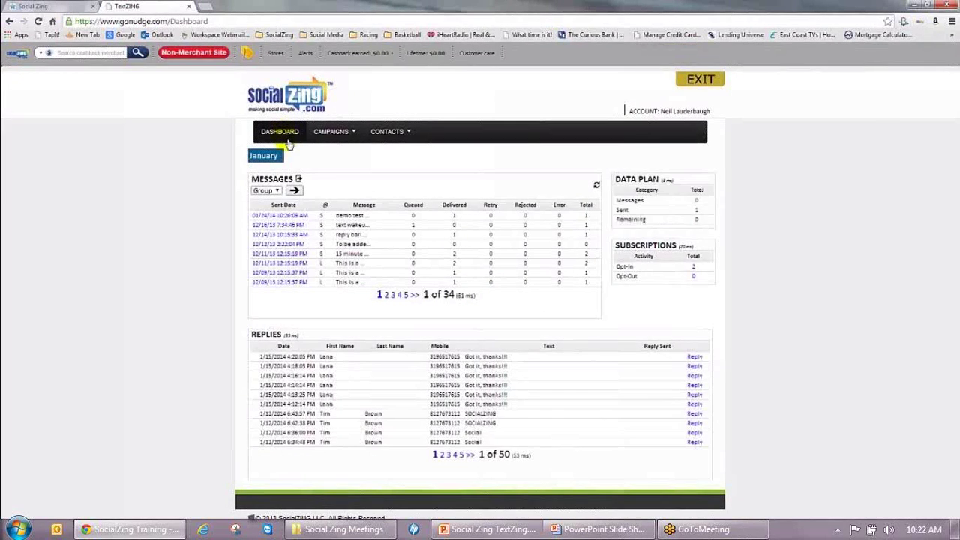
click(299, 216)
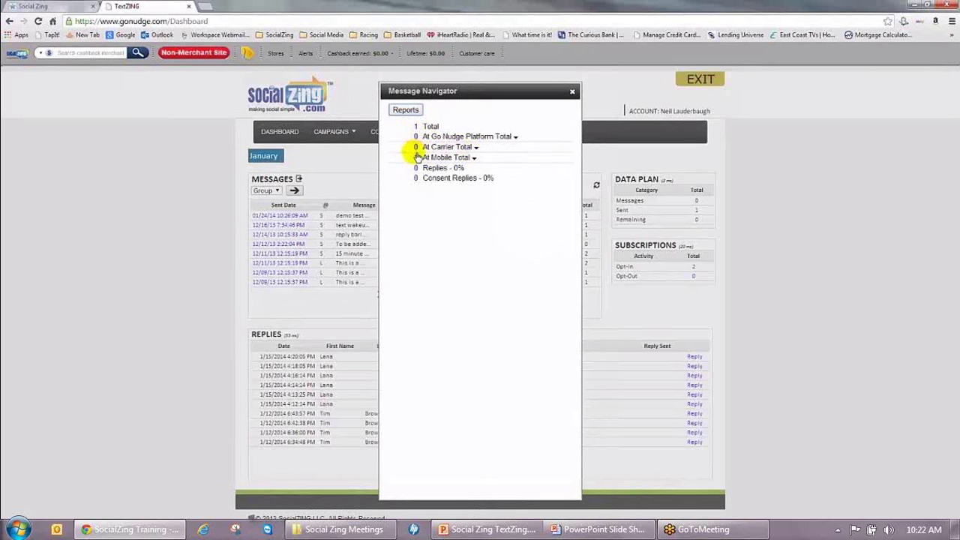
click(473, 159)
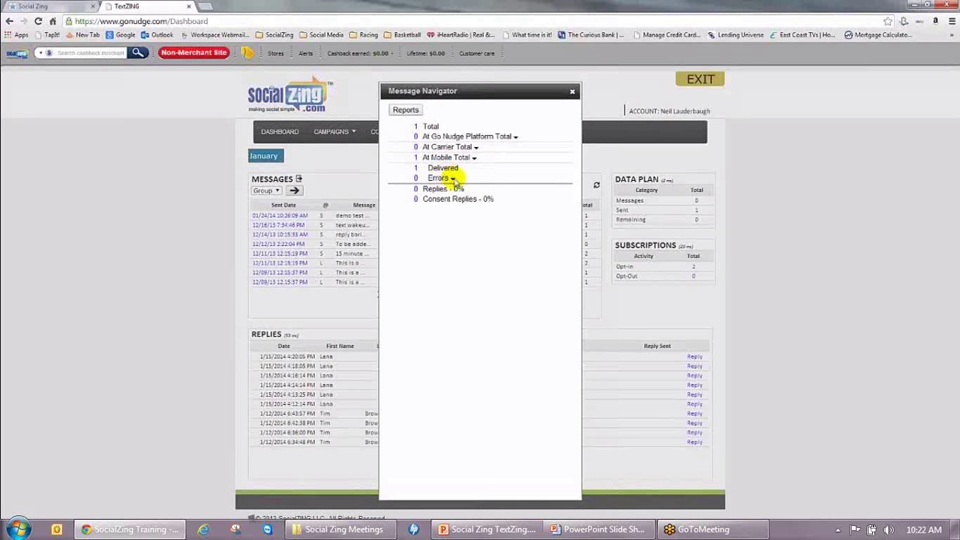
click(475, 148)
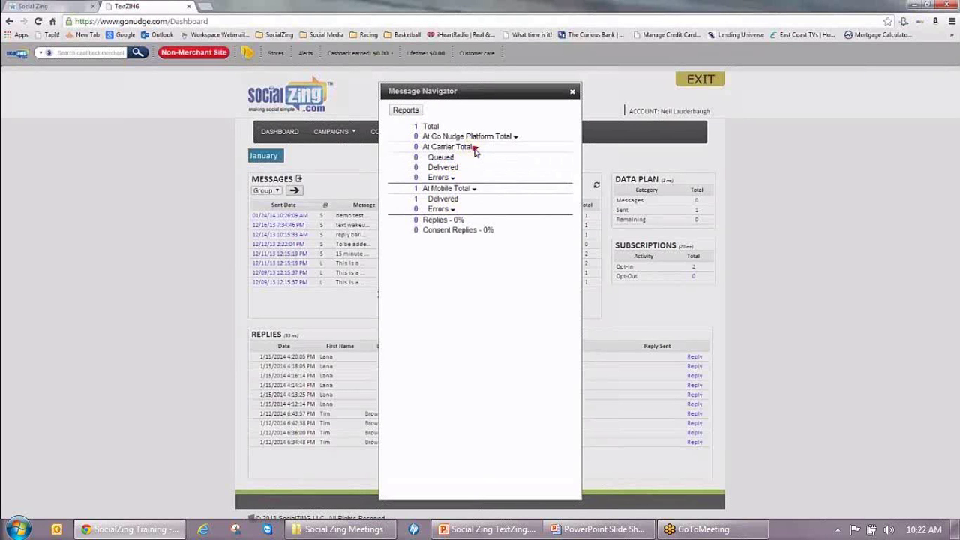
click(452, 178)
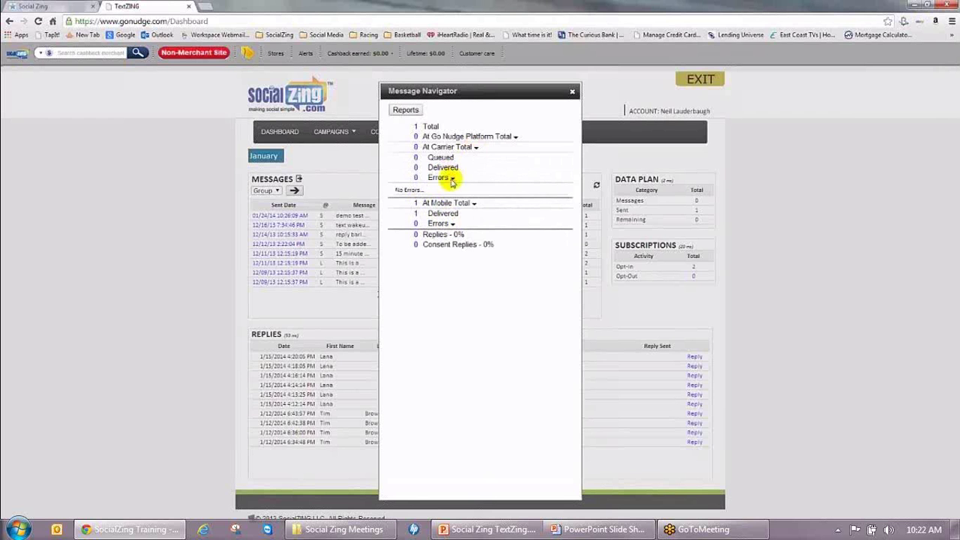
click(452, 178)
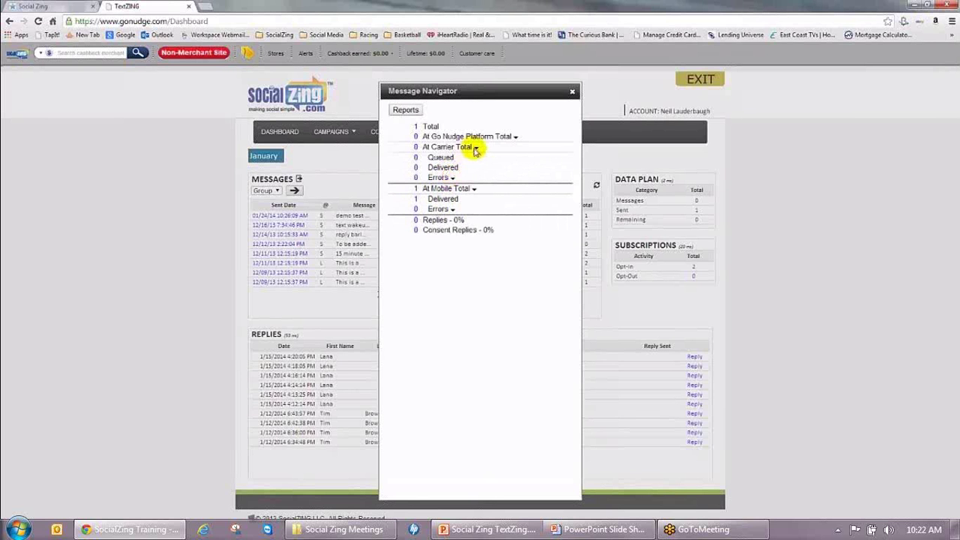
click(476, 147)
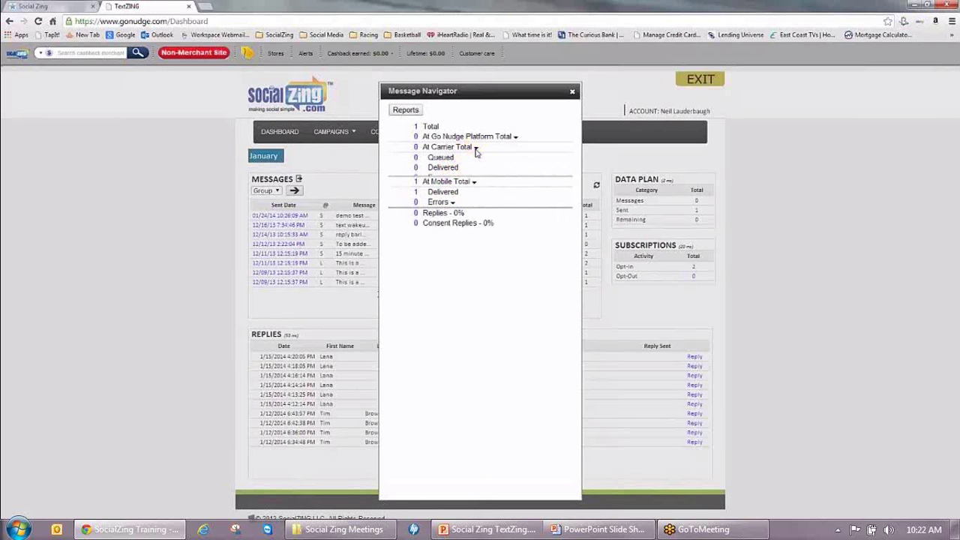
click(571, 91)
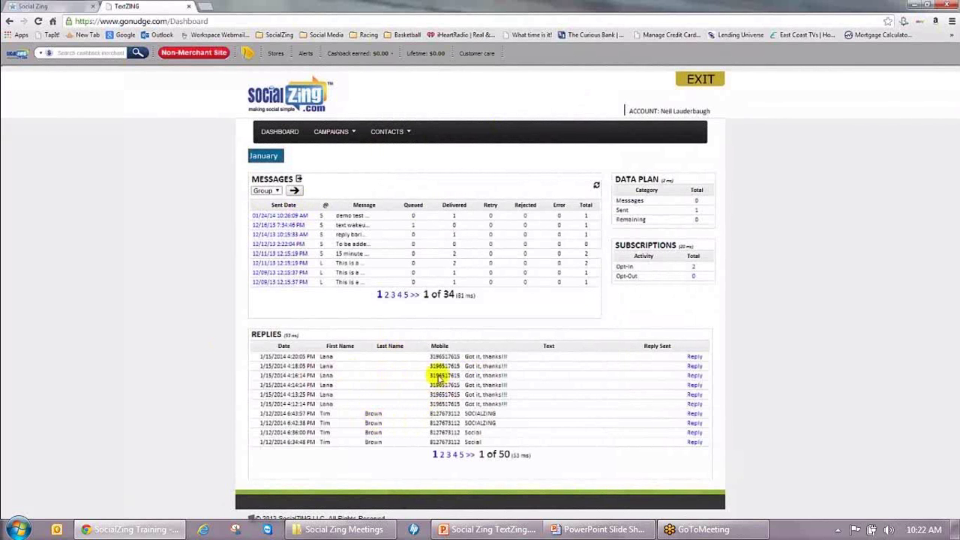
Try out the reply form on the newest dashboard reply with the text "ggggg" and discard it.
click(695, 357)
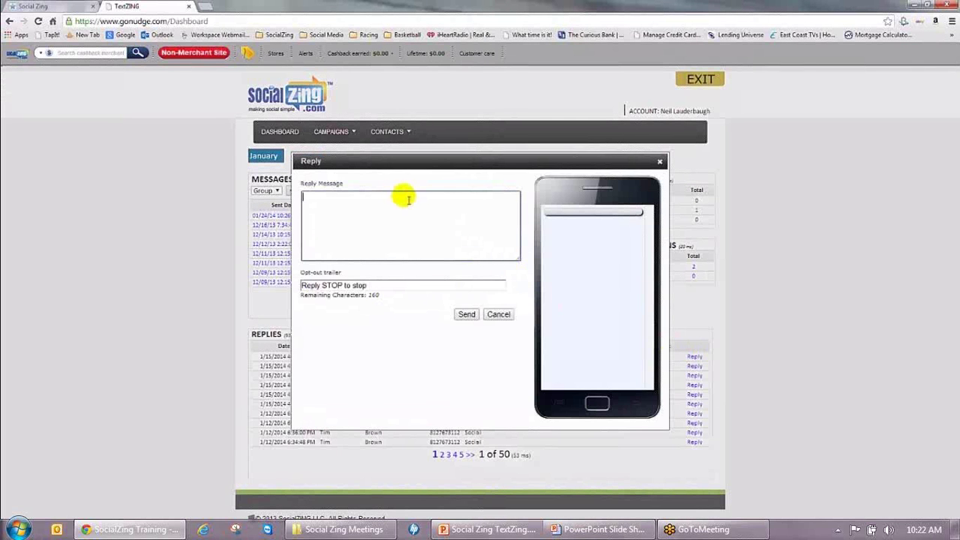
text(gg)
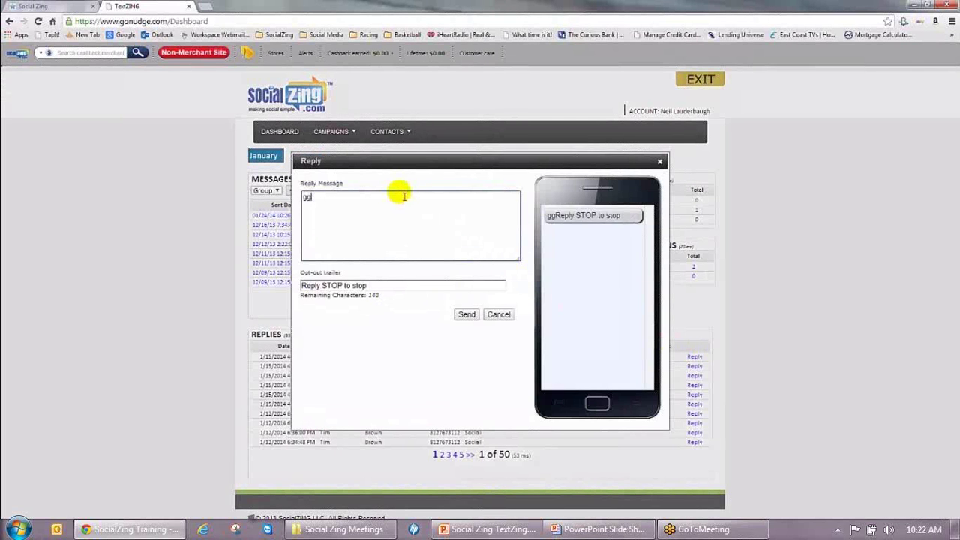
text(ggg)
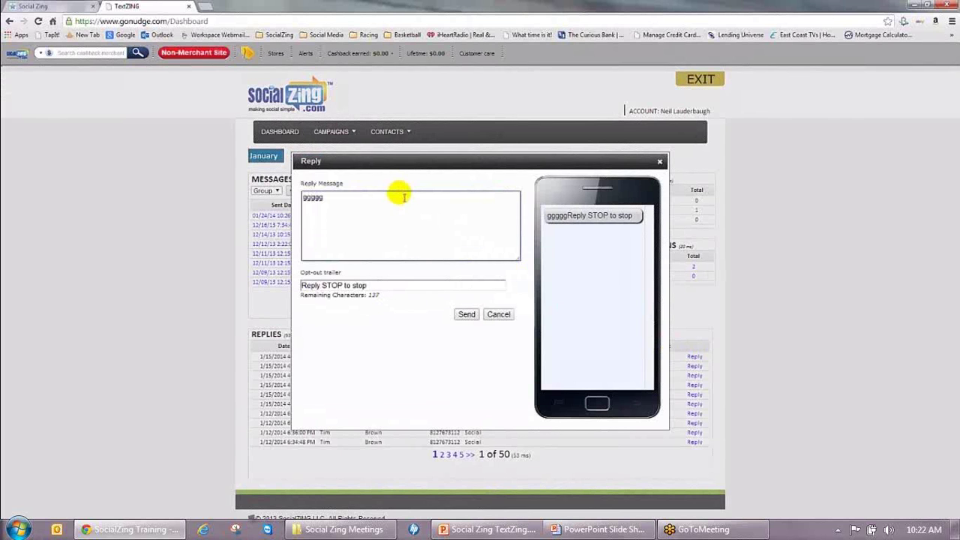
key(BackSpace)
key(BackSpace)
key(BackSpace)
key(BackSpace)
key(BackSpace)
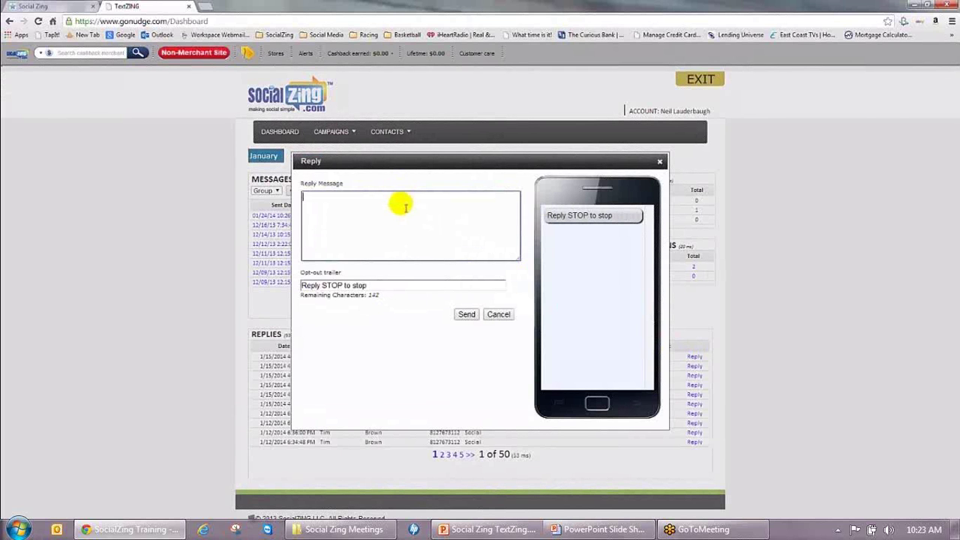
click(497, 315)
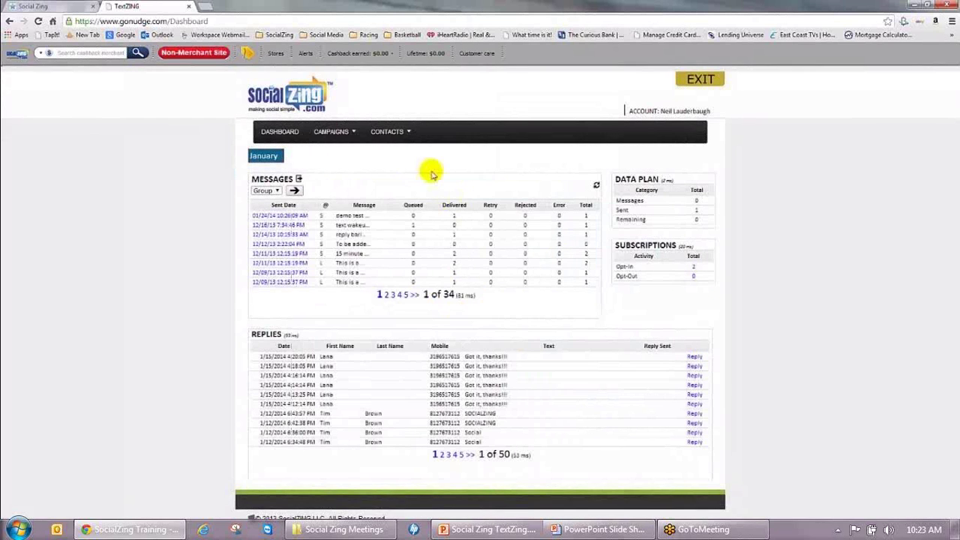
Look over the contacts and campaign options and review the Demo campaign's reporting choices in the blast campaign list.
click(405, 131)
click(378, 164)
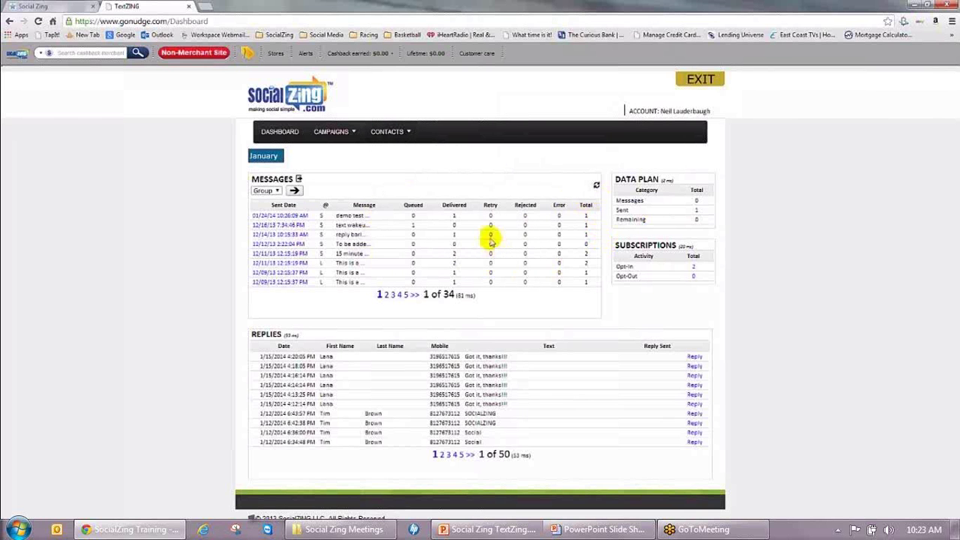
mouse_move(386, 133)
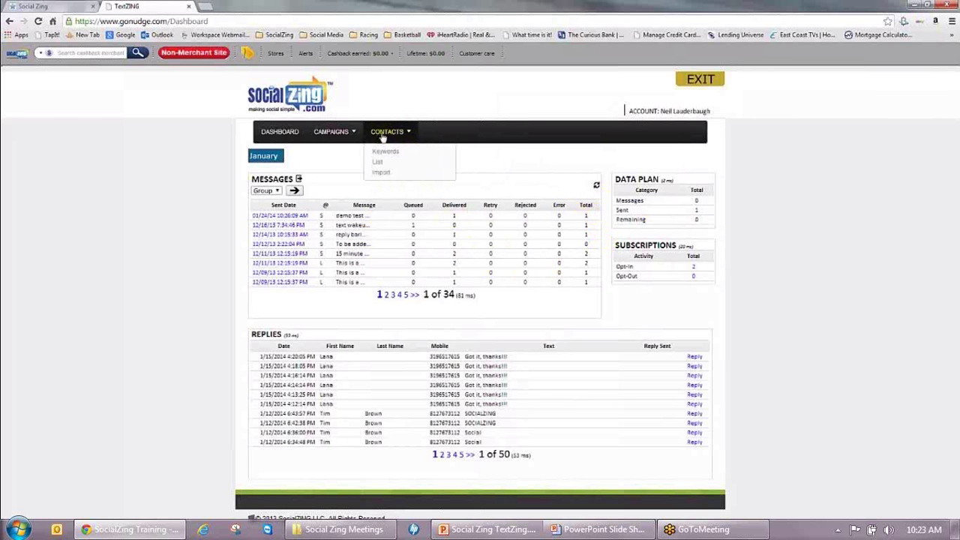
mouse_move(341, 138)
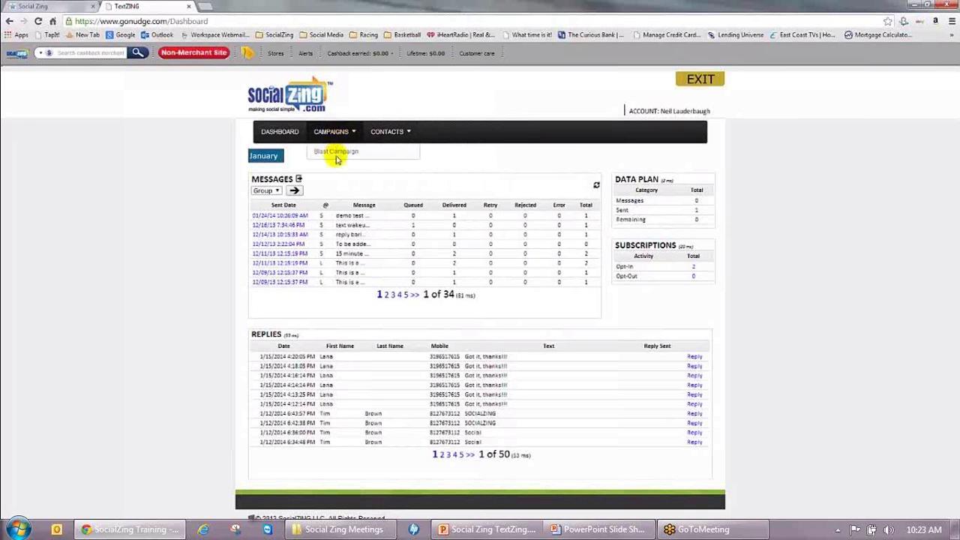
click(337, 154)
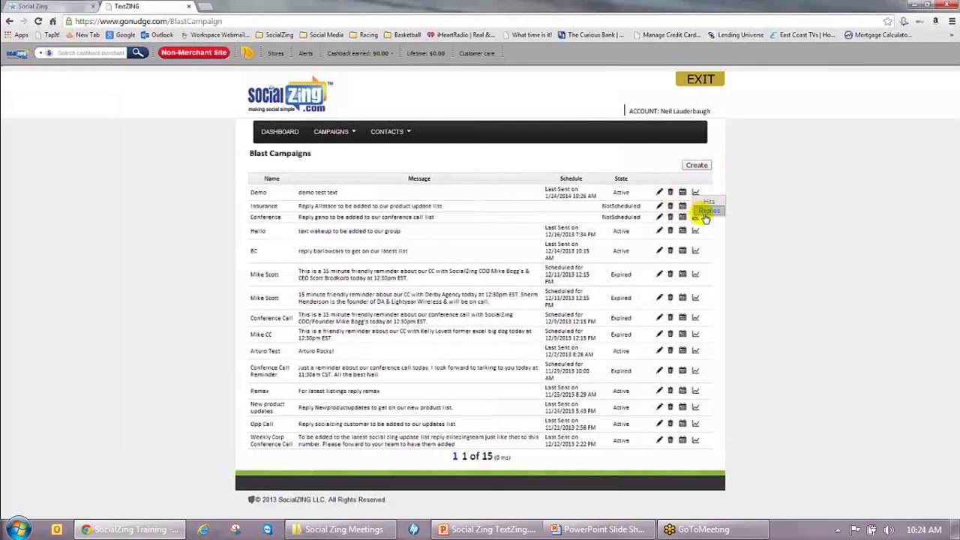
From the dashboard, write "no problem" followed by a line break as the answer to the newest reply.
click(279, 133)
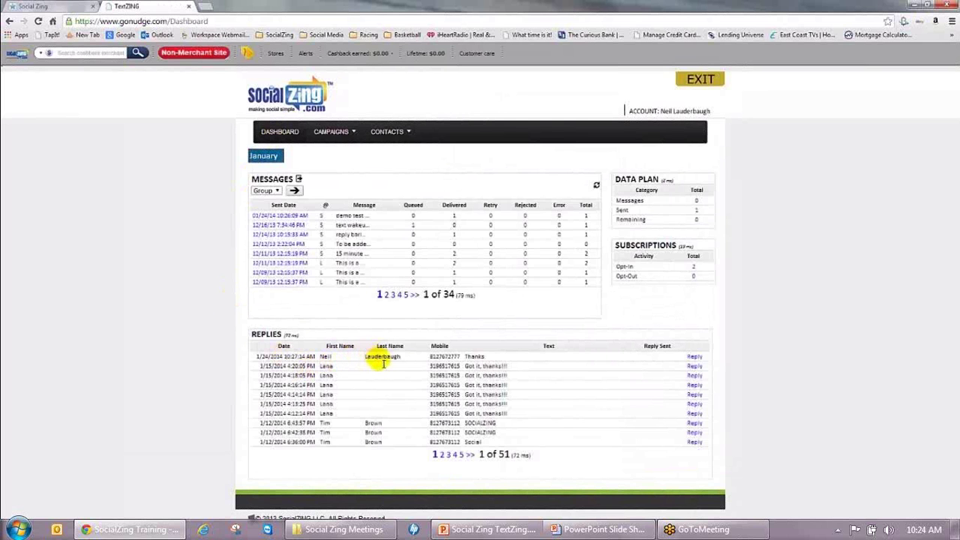
click(694, 357)
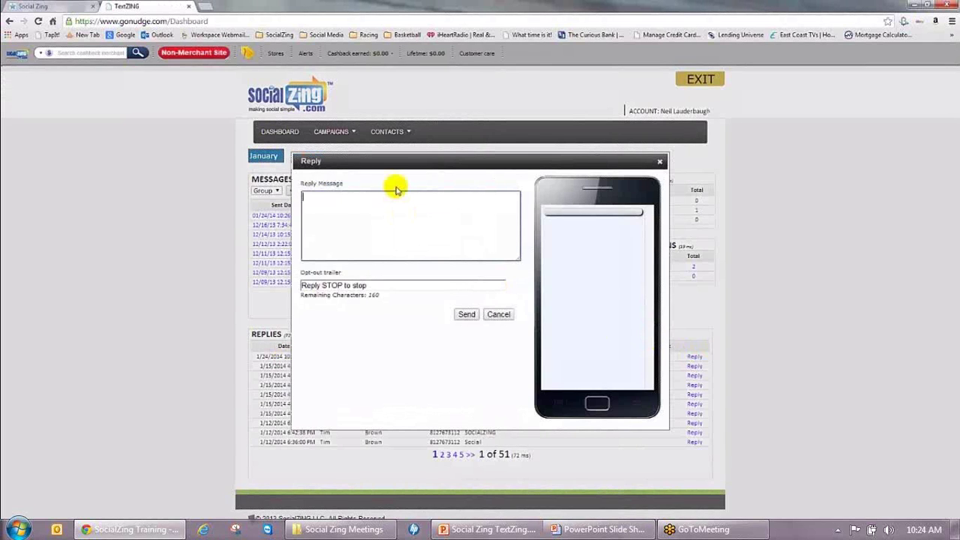
text(no problem)
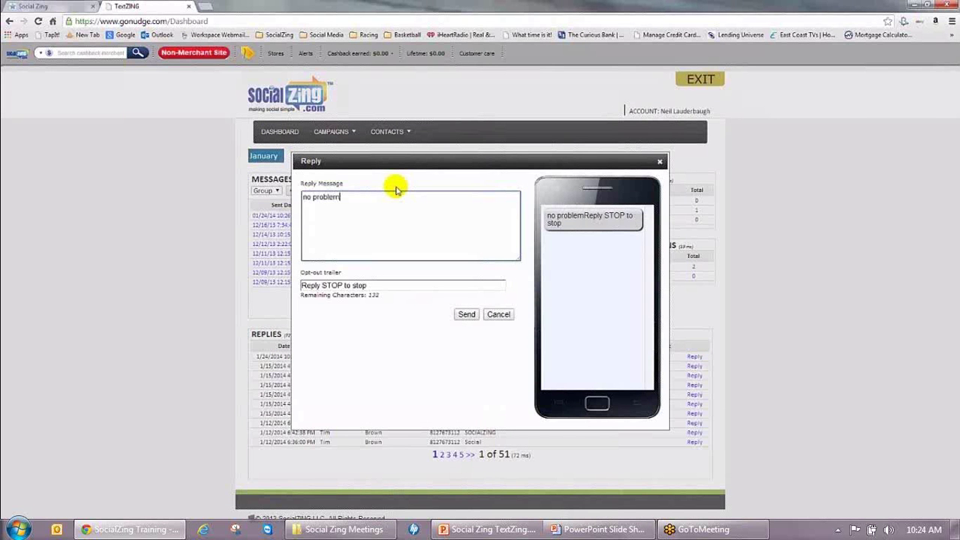
key(Return)
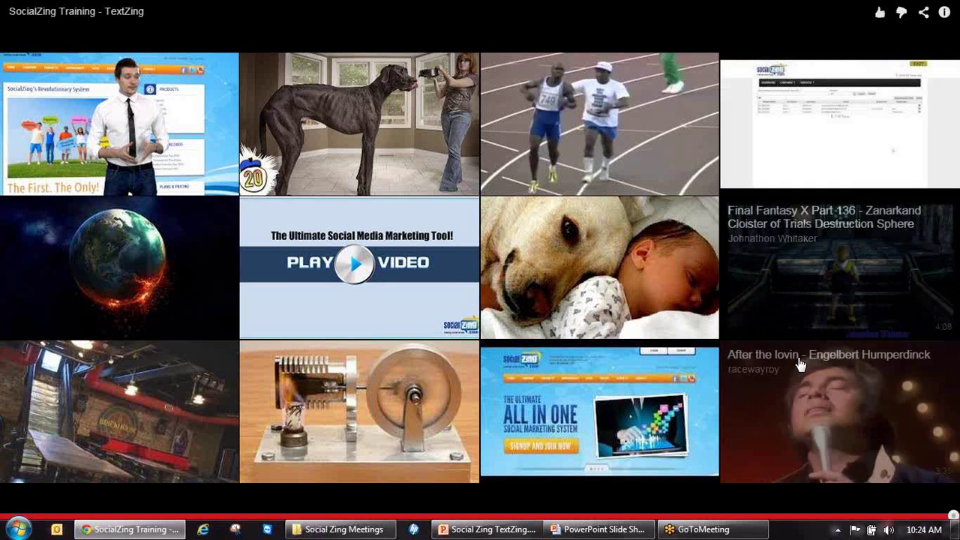
Switch to the running PowerPoint slide show.
click(619, 529)
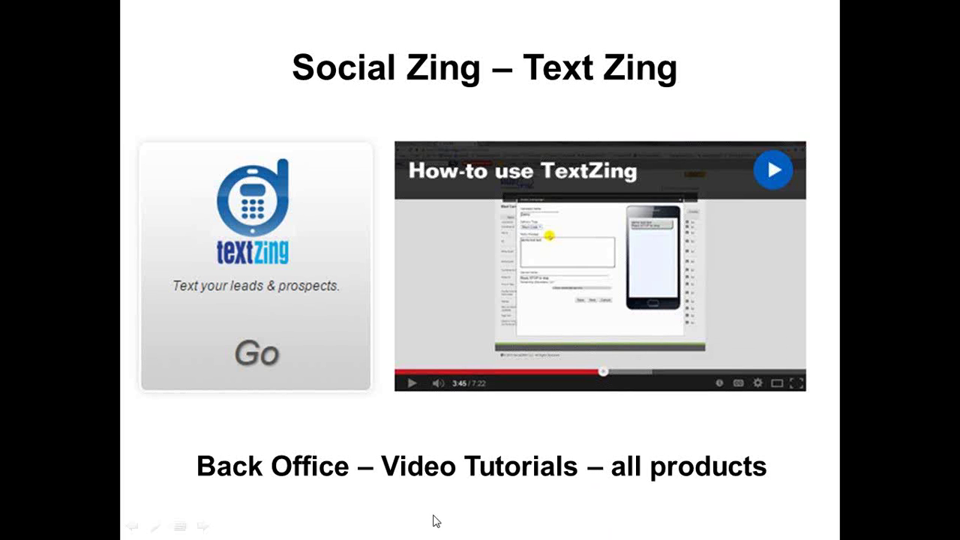